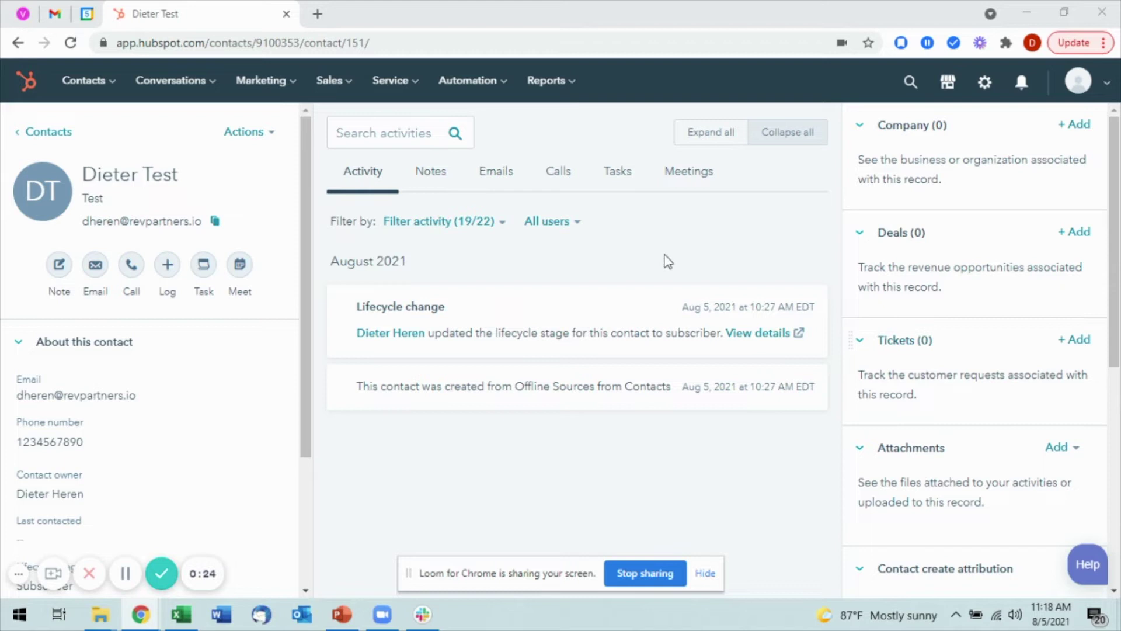
- Review the activity type and user filter options for the contact's activity timeline
left_click(497, 222)
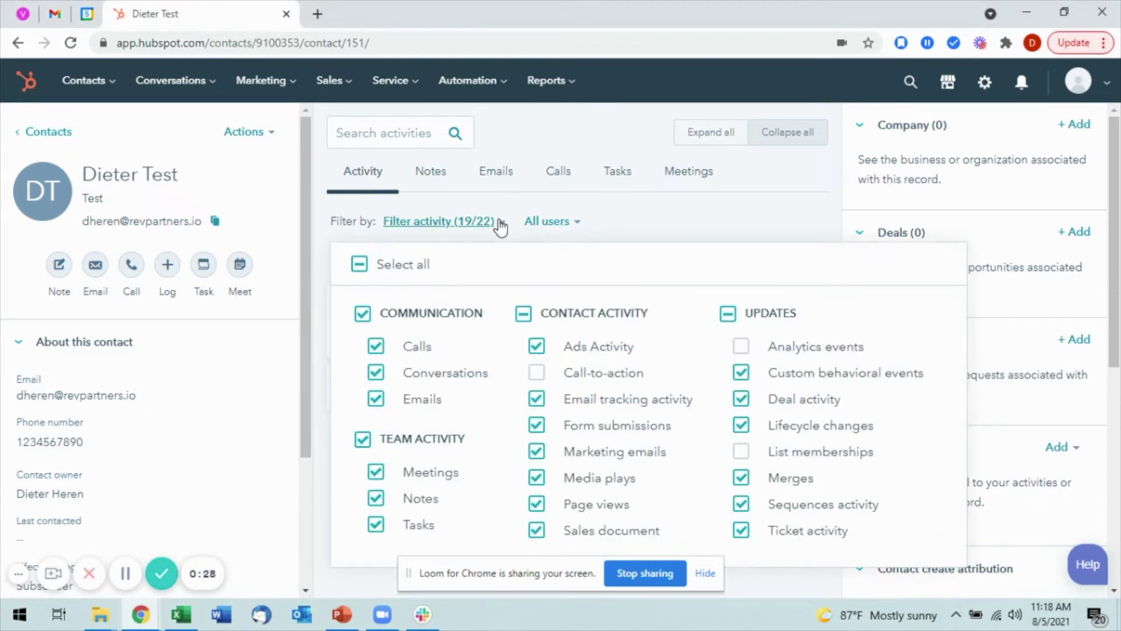
left_click(658, 233)
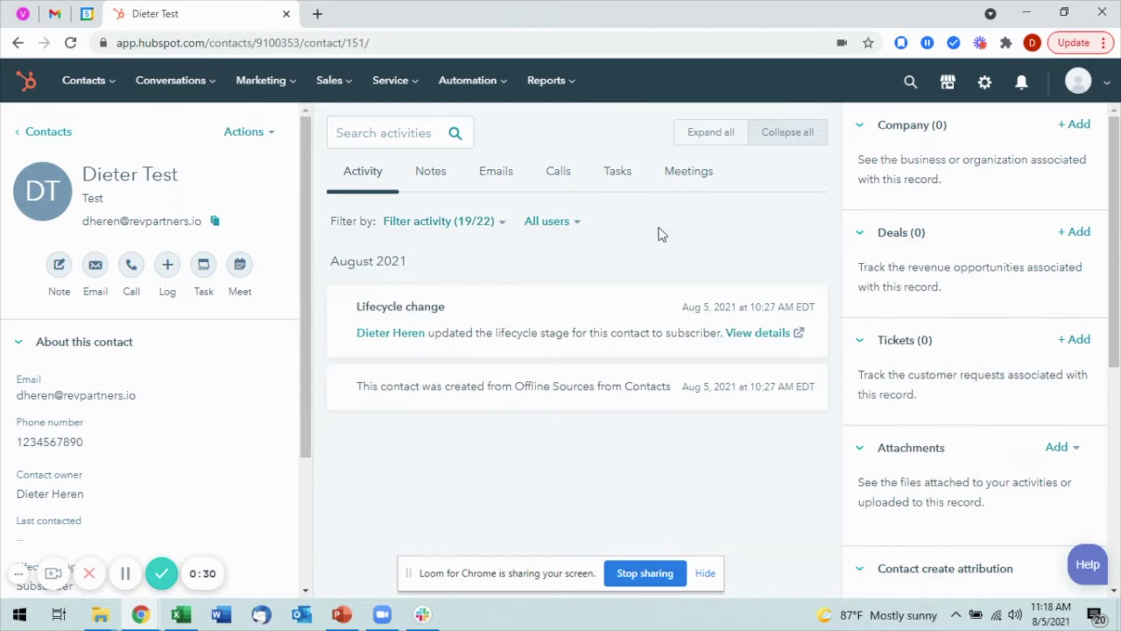
left_click(577, 234)
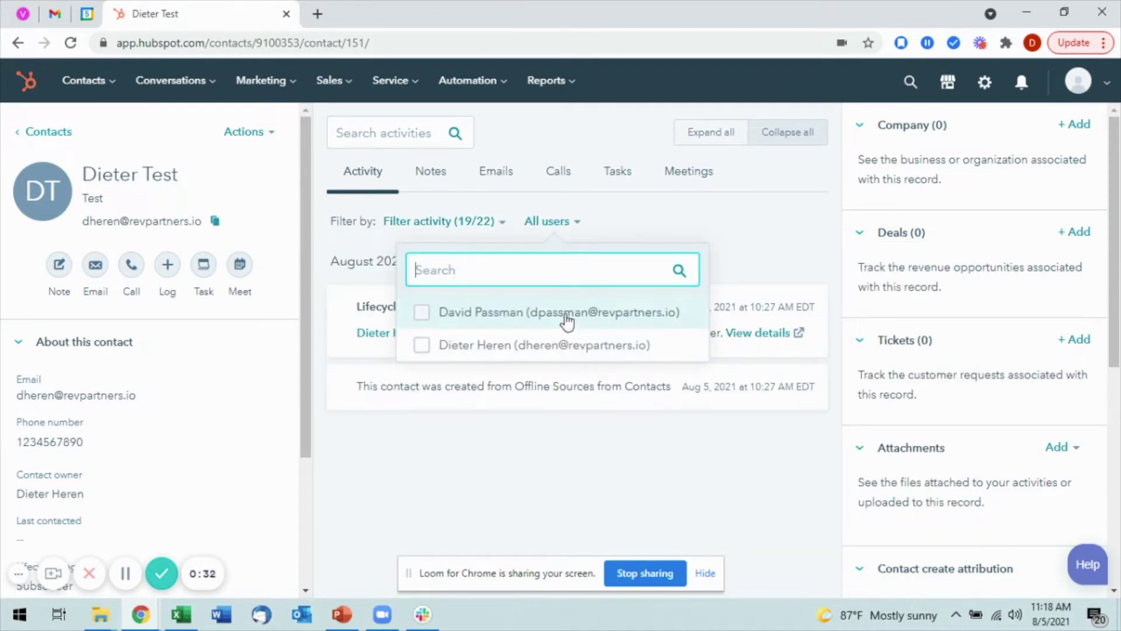
left_click(729, 240)
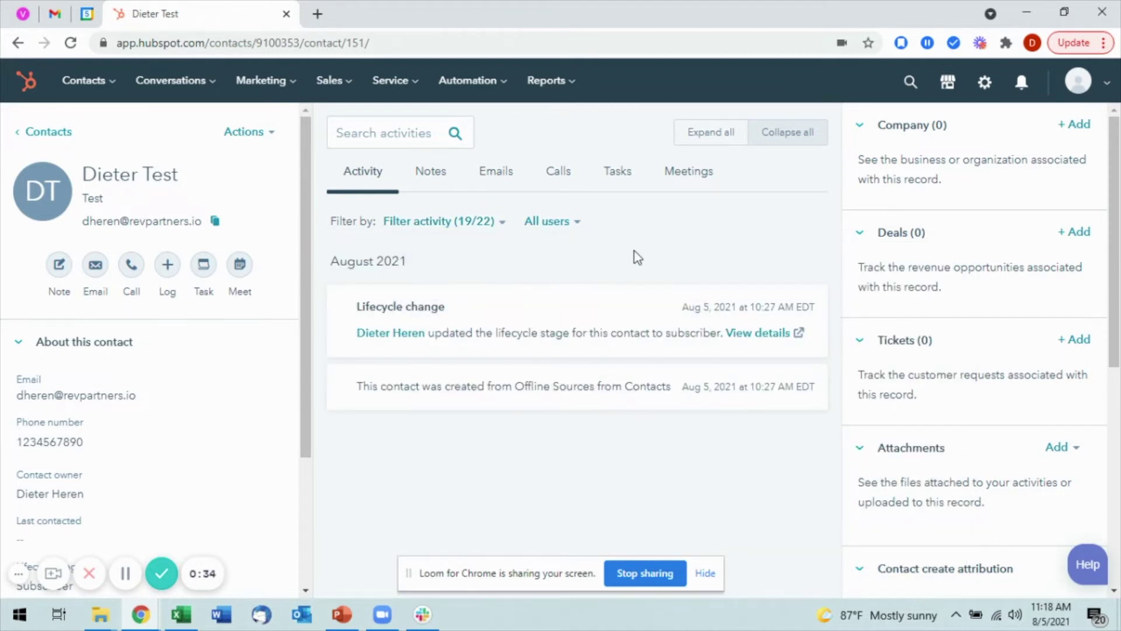
- Start a new note on the contact with the text "Test" and check its associated records
left_click(429, 176)
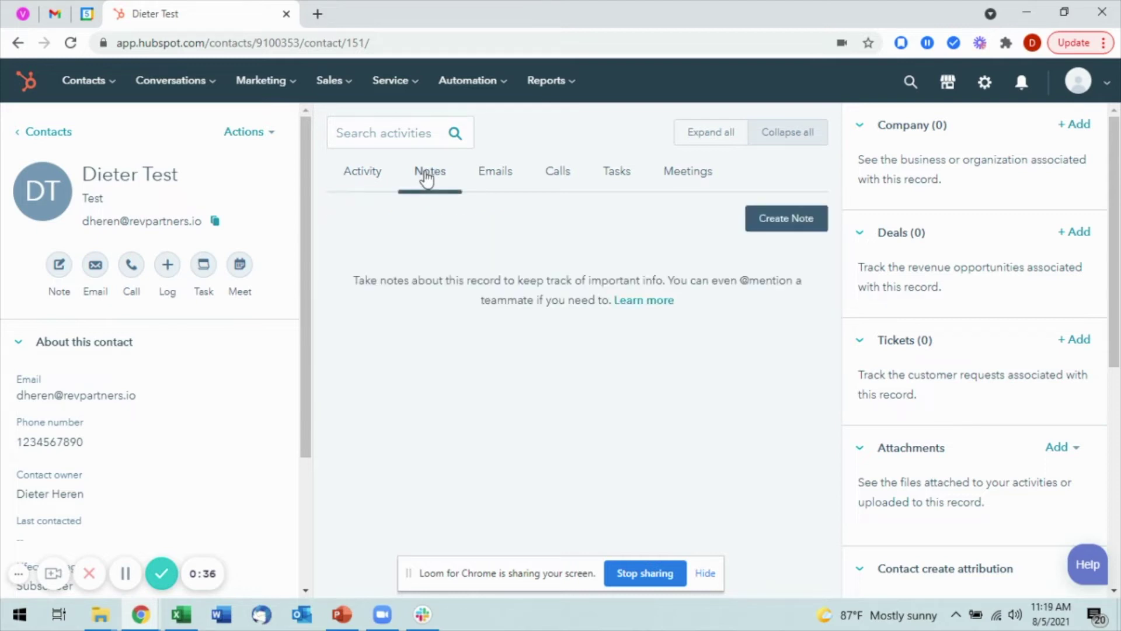
left_click(789, 222)
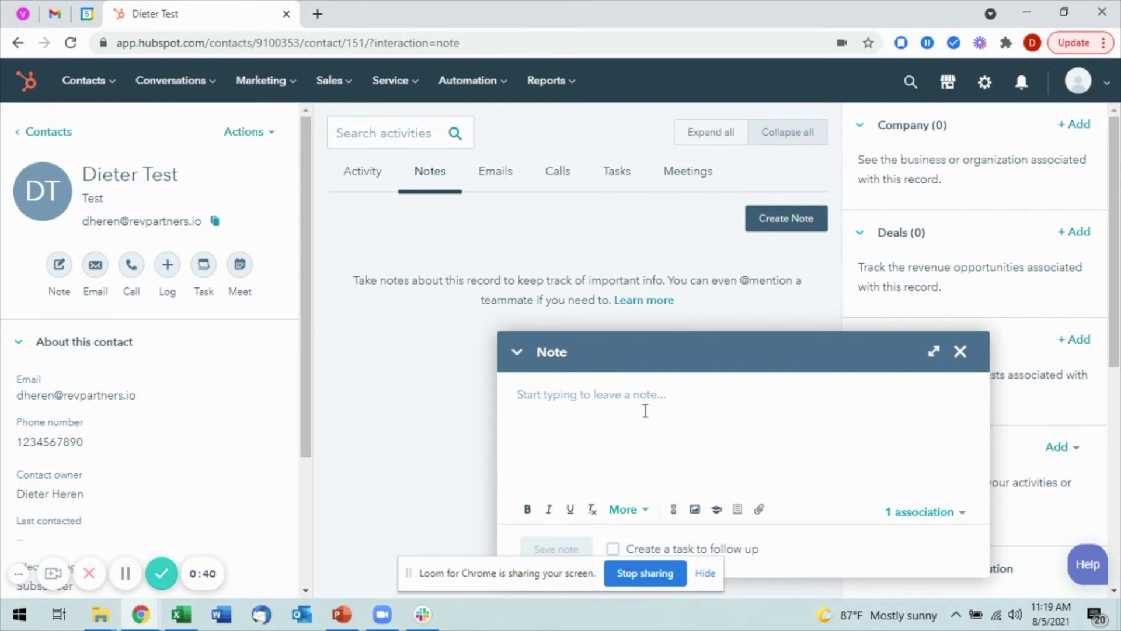
type("Test")
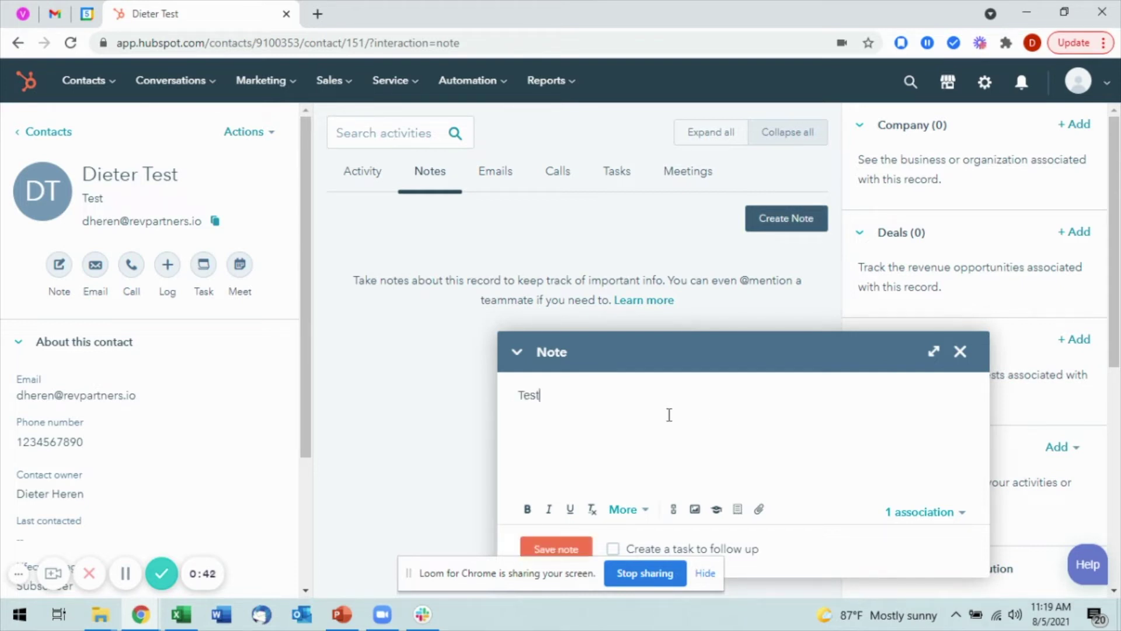
left_click(957, 514)
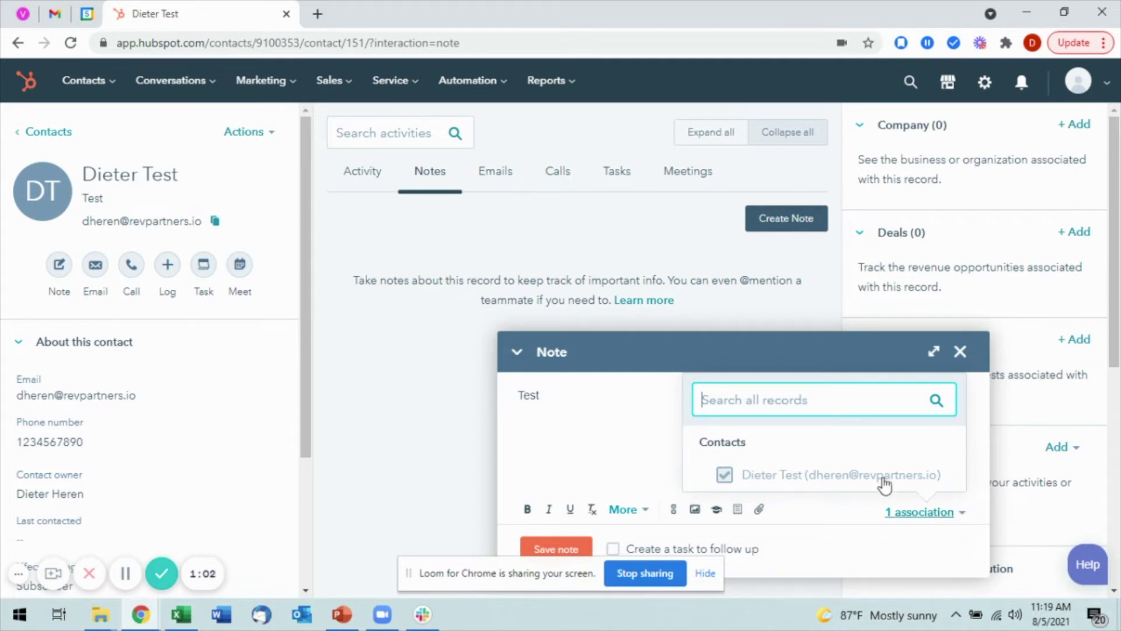
left_click(958, 517)
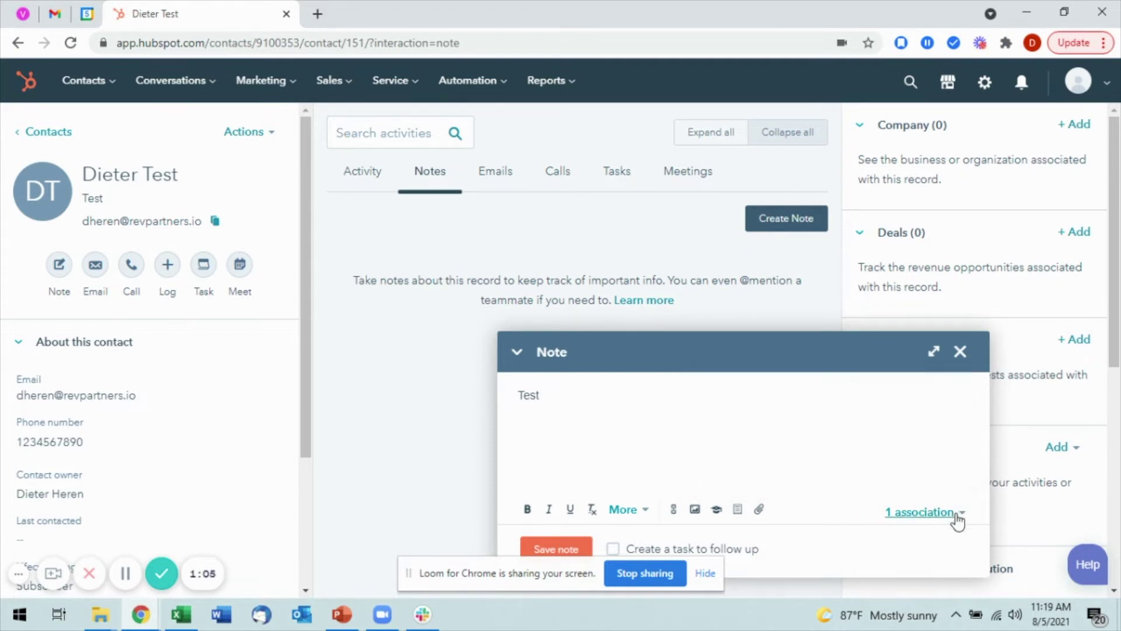
left_click(614, 550)
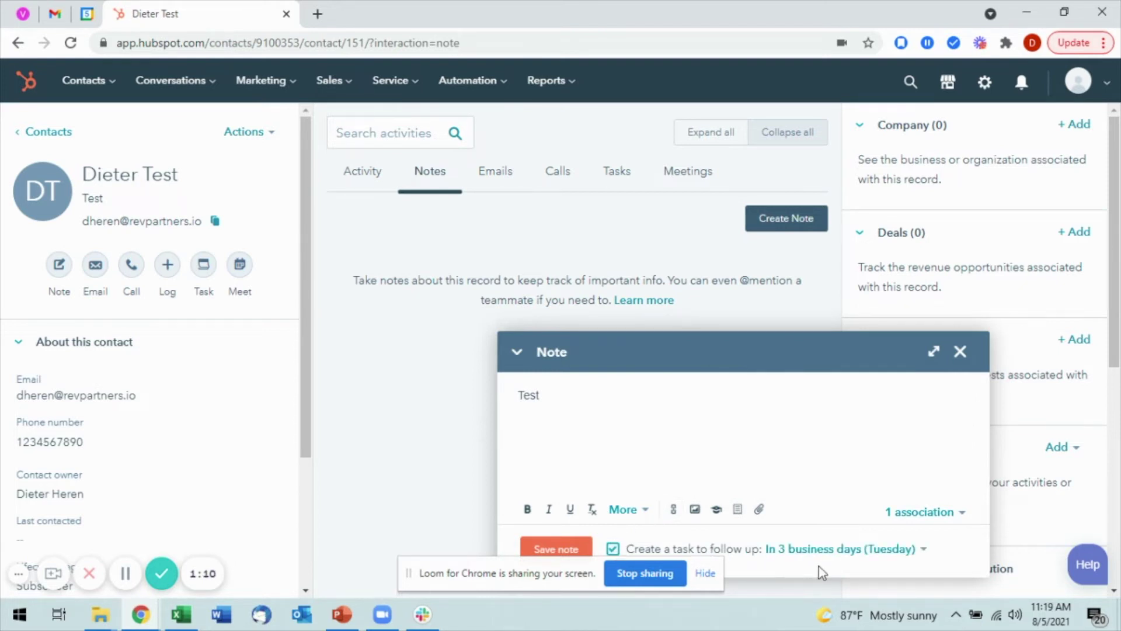
left_click(869, 555)
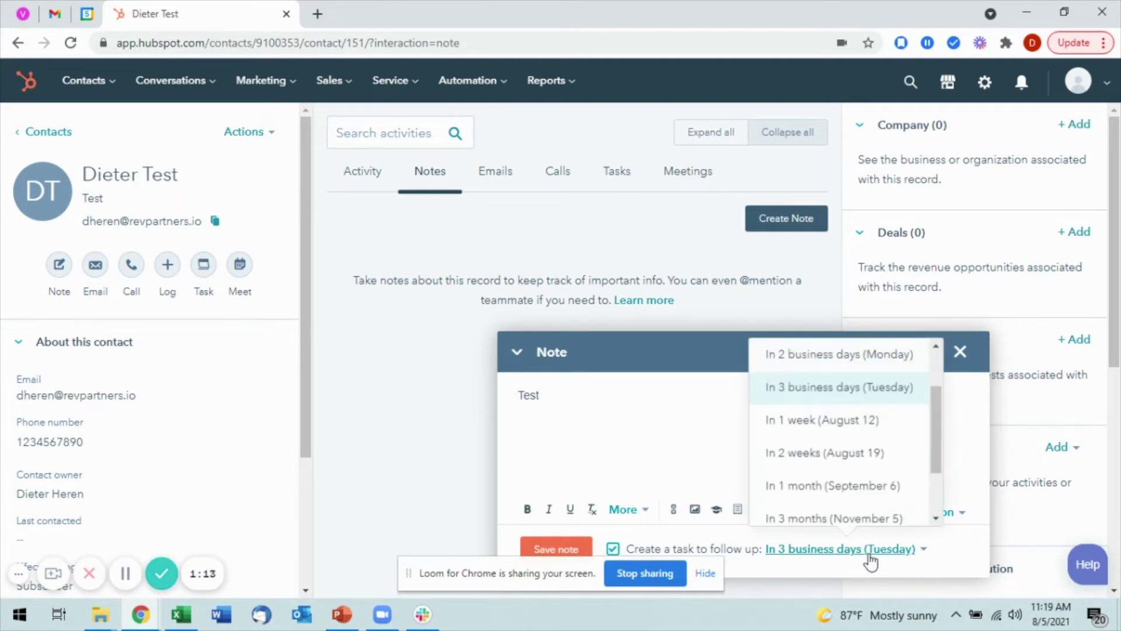
left_click(853, 426)
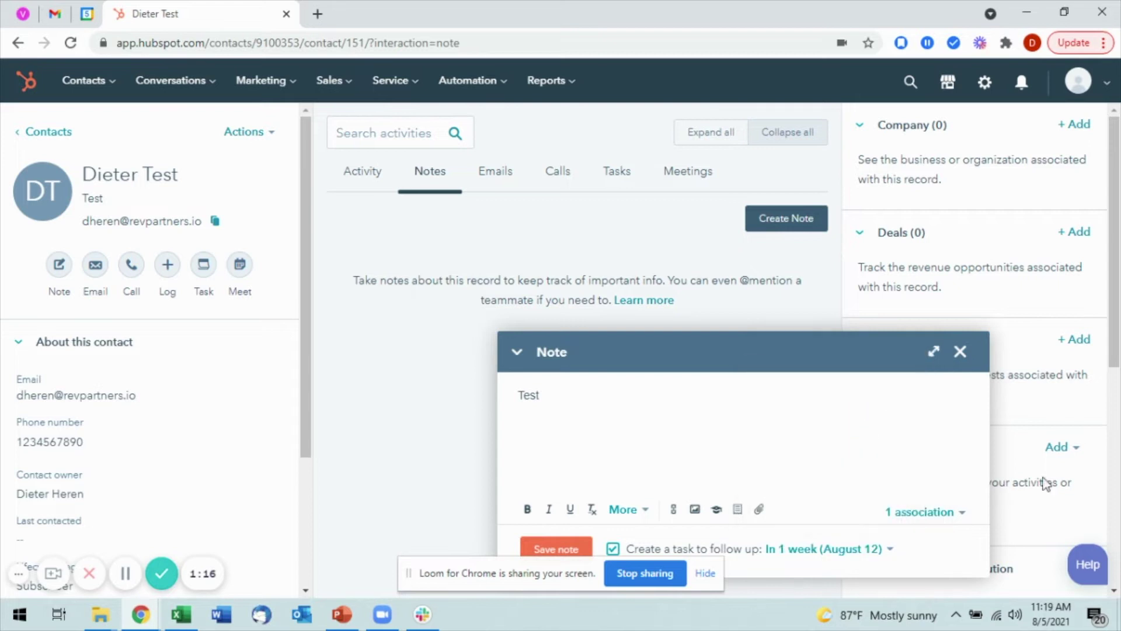
left_click(612, 548)
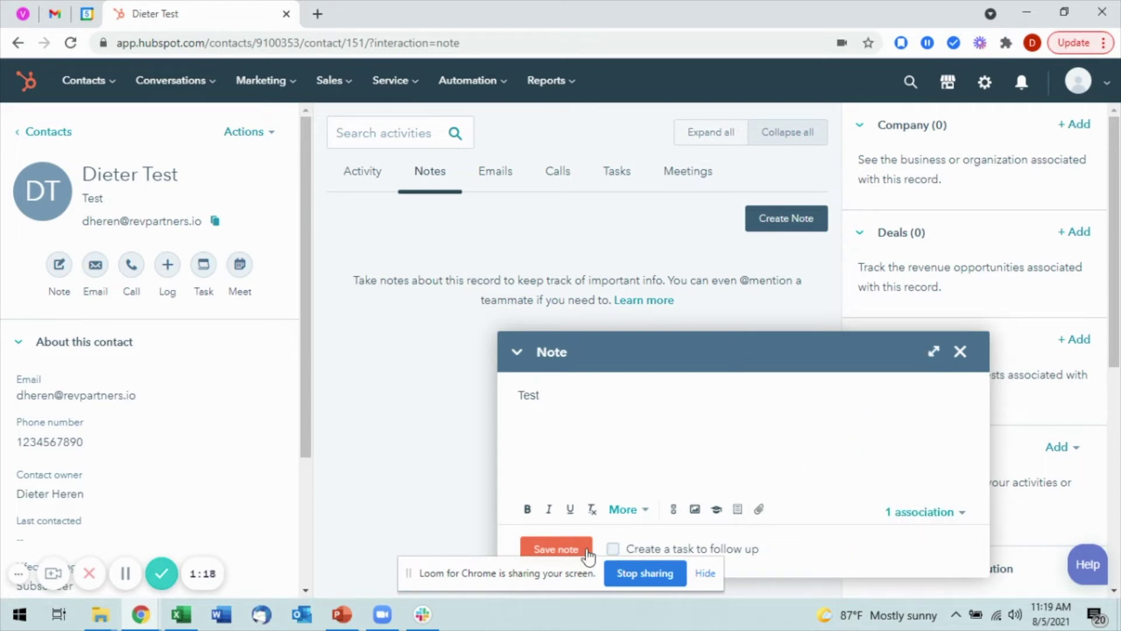
- Save the note and expand its entry to review the available actions and associated records
left_click(556, 549)
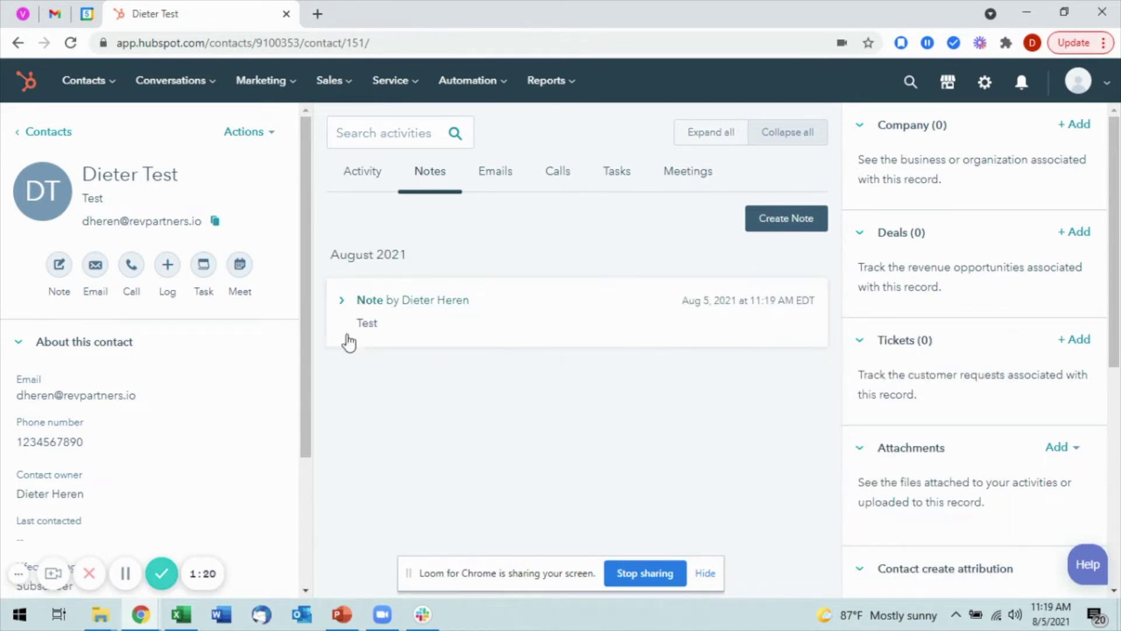
left_click(342, 299)
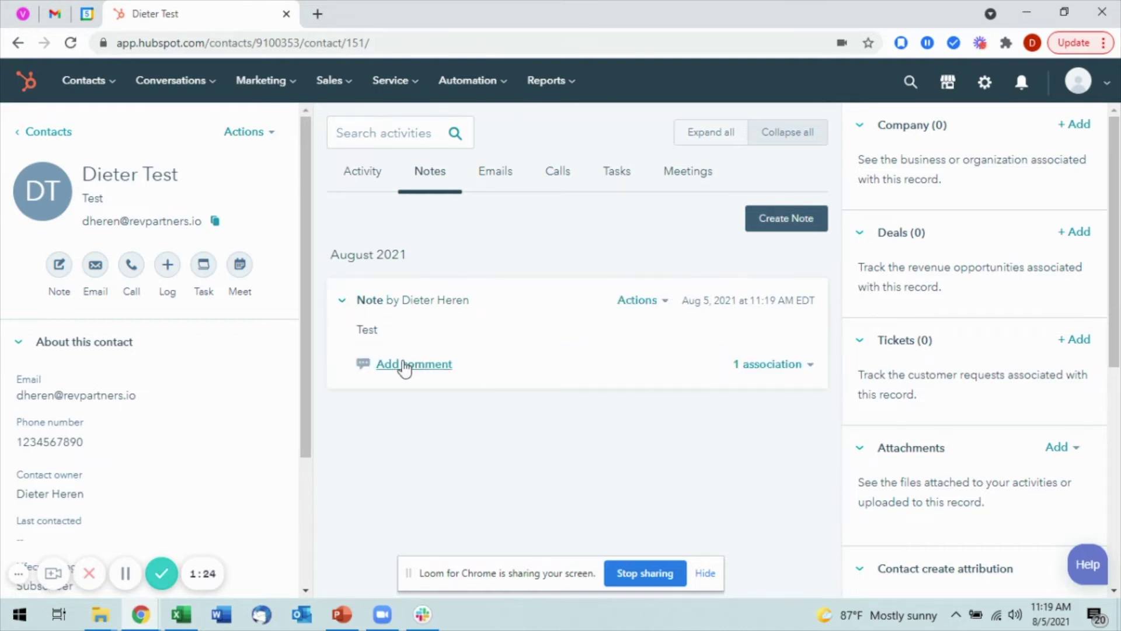
left_click(653, 303)
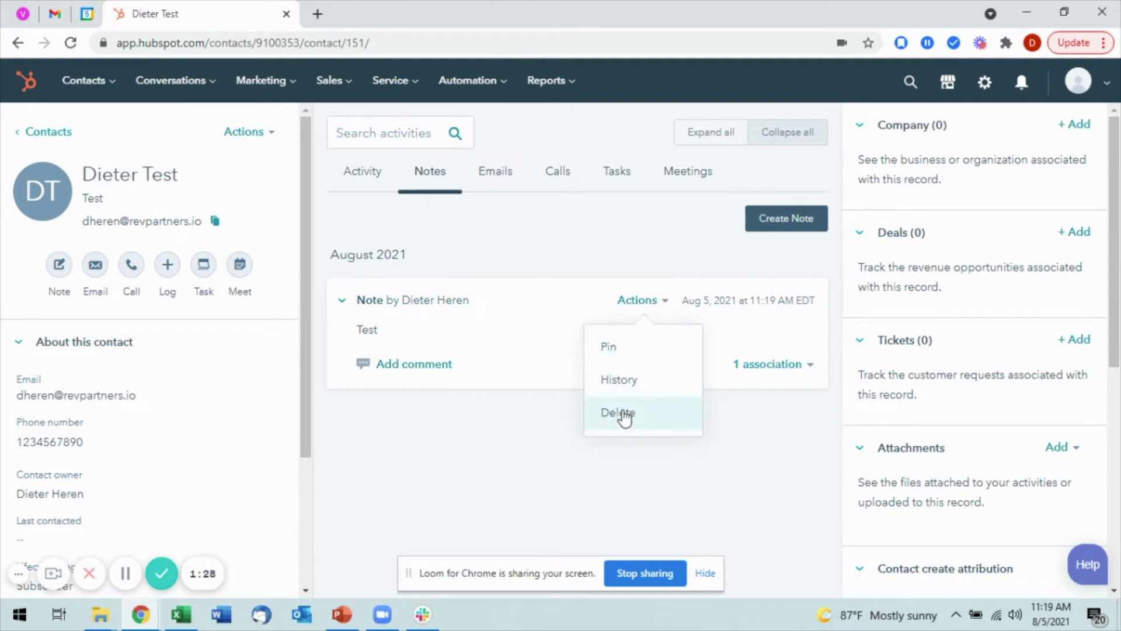
left_click(810, 369)
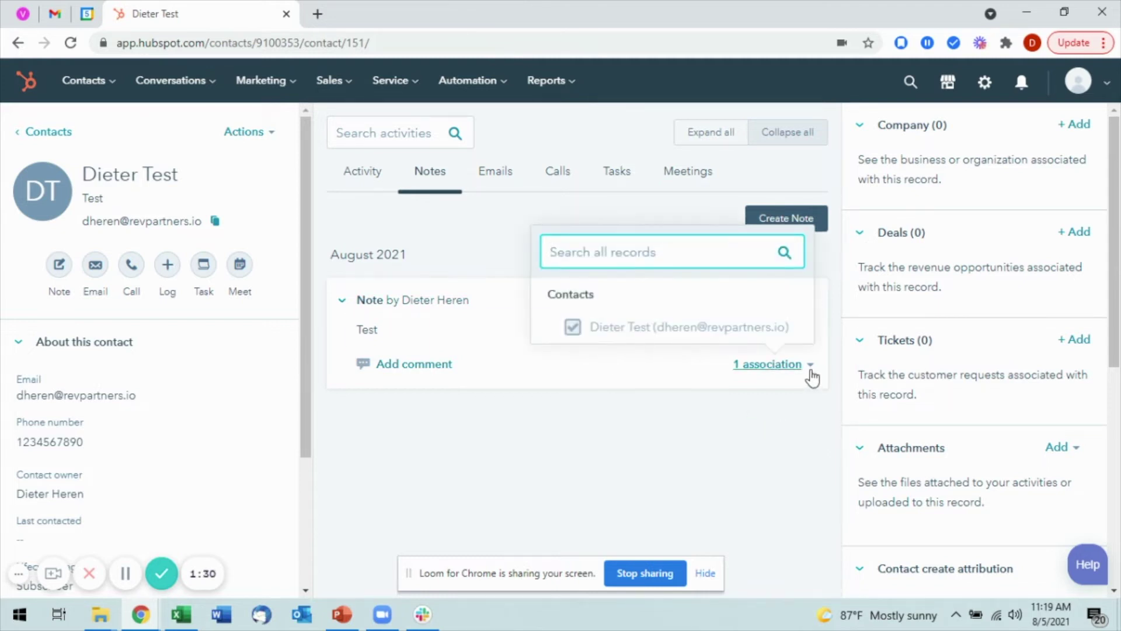
left_click(573, 424)
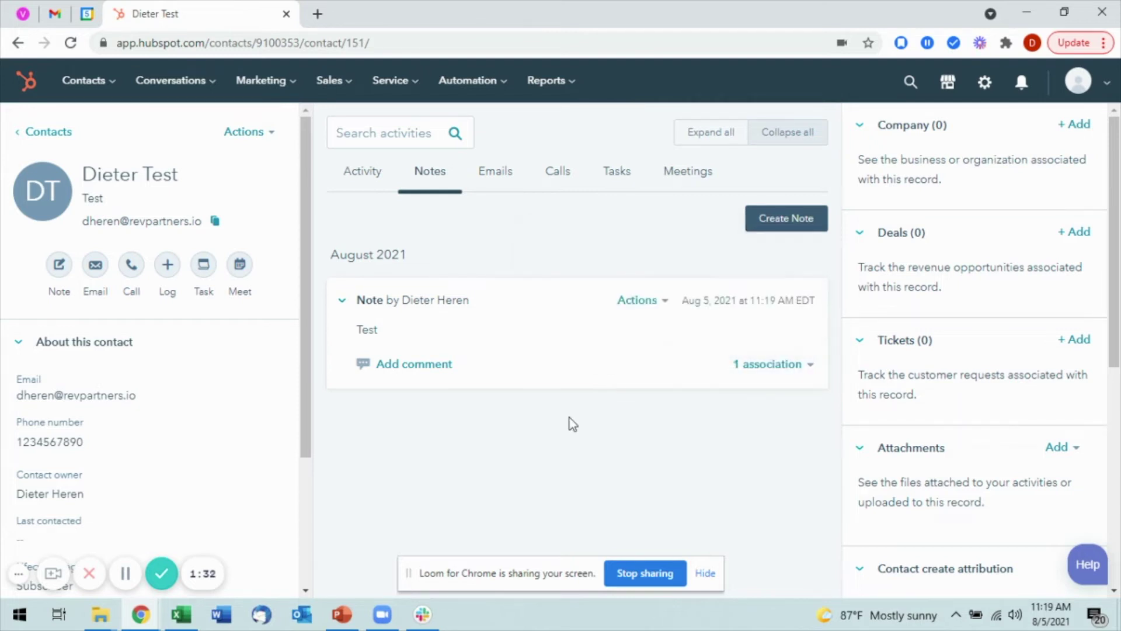
- View the contact's emails and inspect the form for logging an email, leaving it without logging anything
left_click(508, 186)
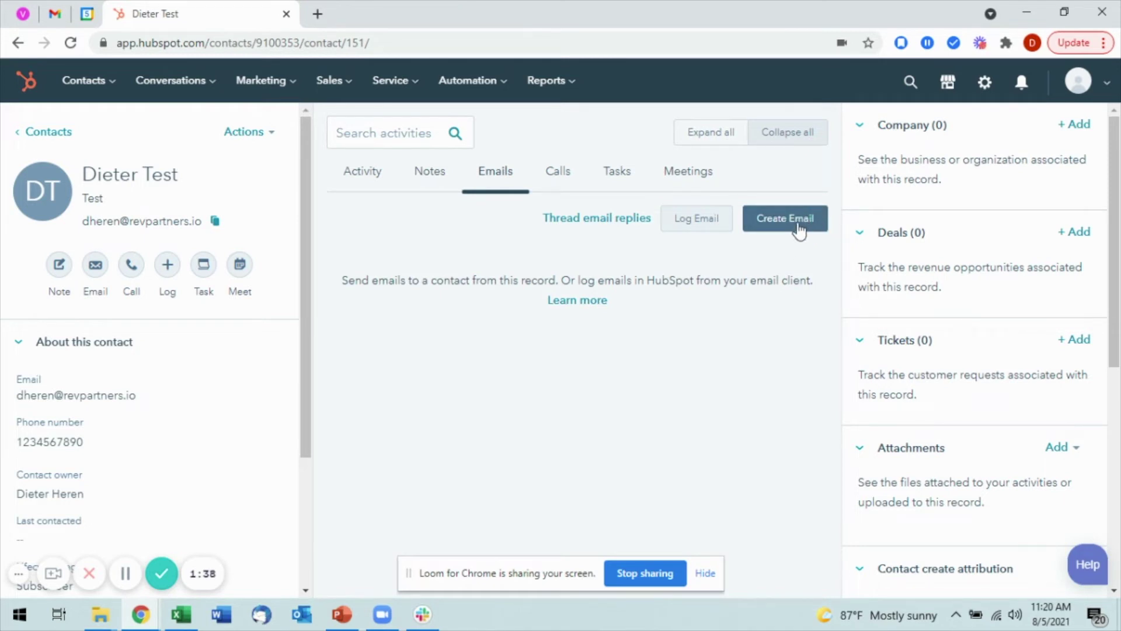
left_click(695, 223)
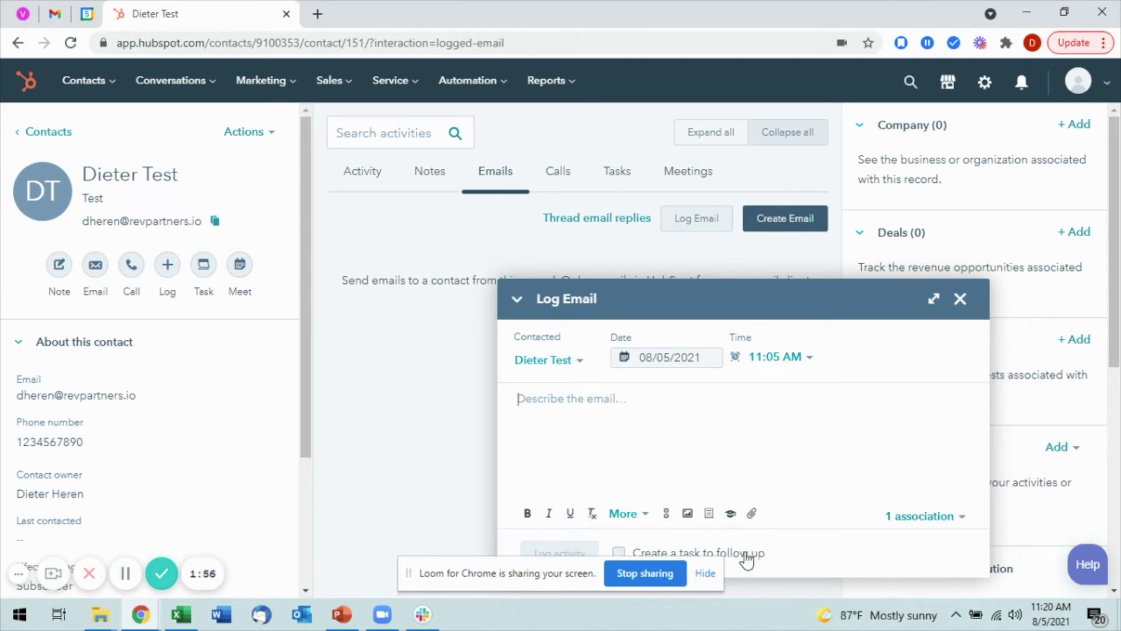
left_click(960, 298)
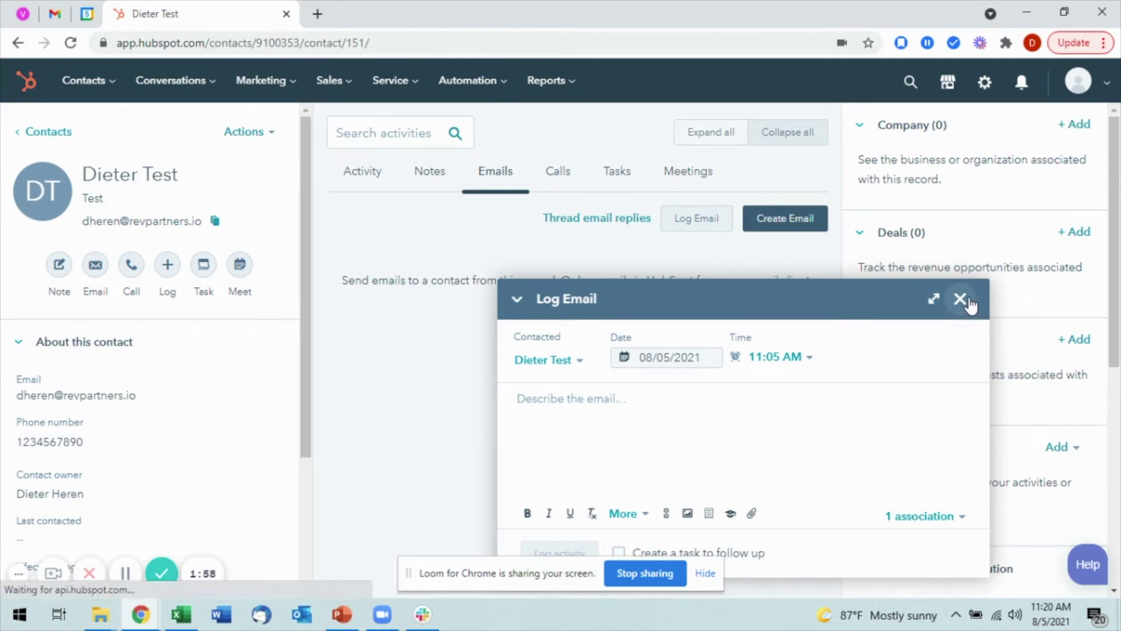
- View the contact's calls and inspect the call logging form's outcome options, leaving it without logging anything
left_click(560, 181)
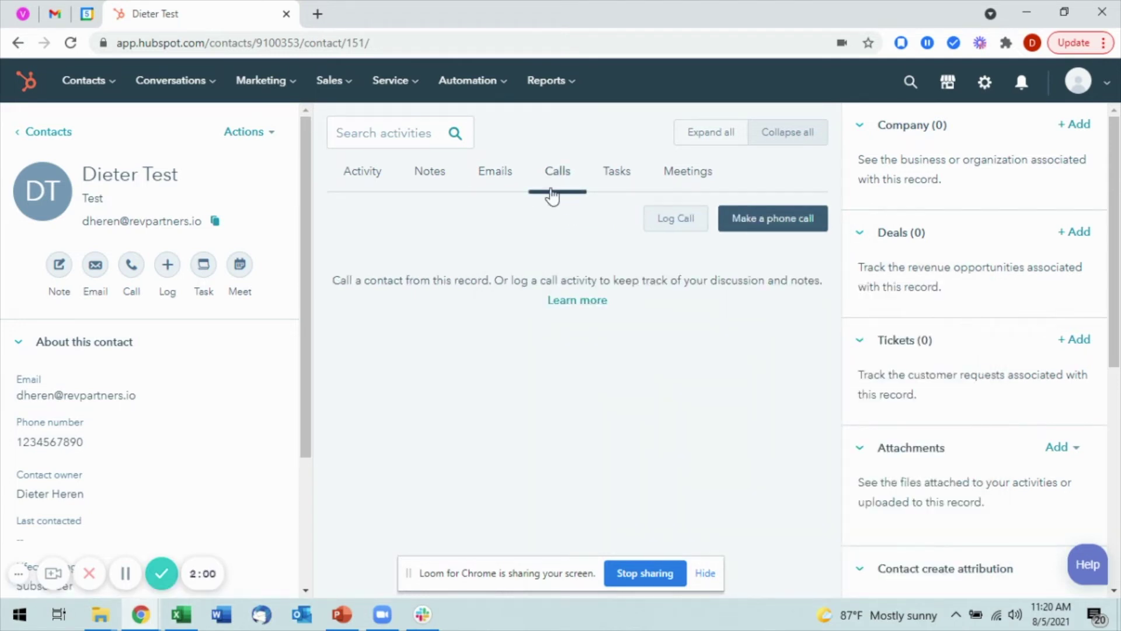
left_click(676, 219)
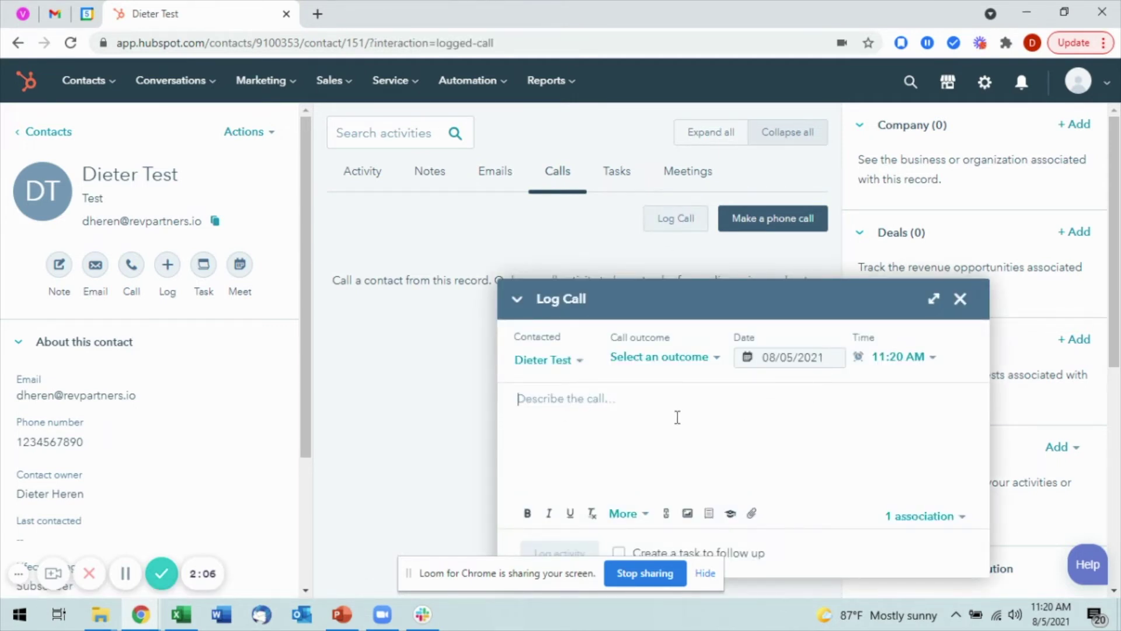
left_click(670, 358)
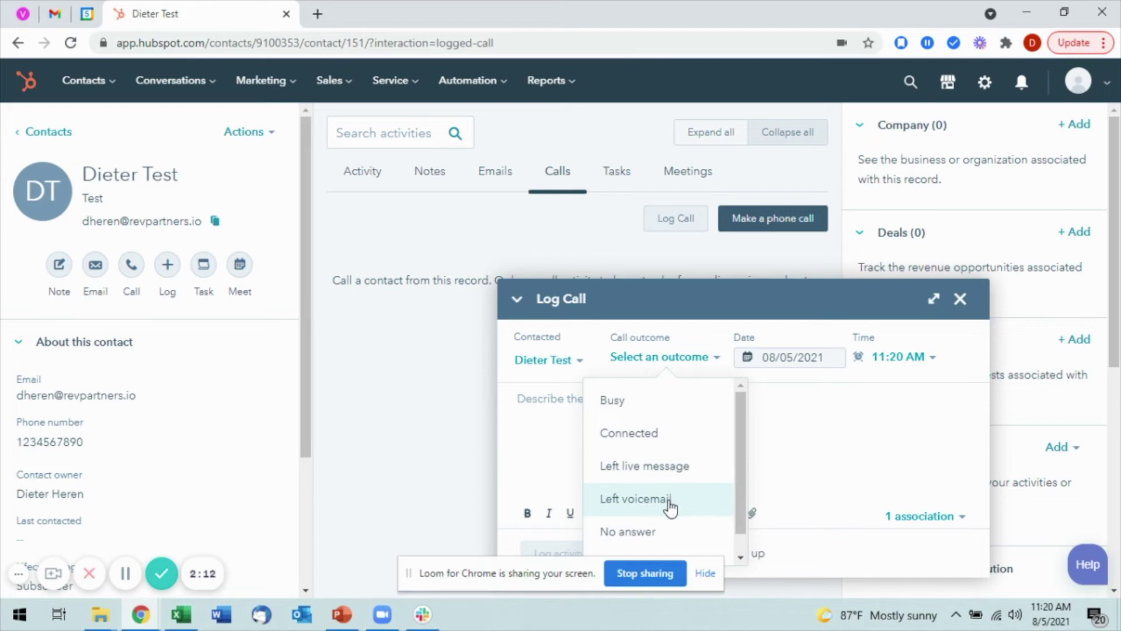
right_click(843, 467)
left_click(811, 421)
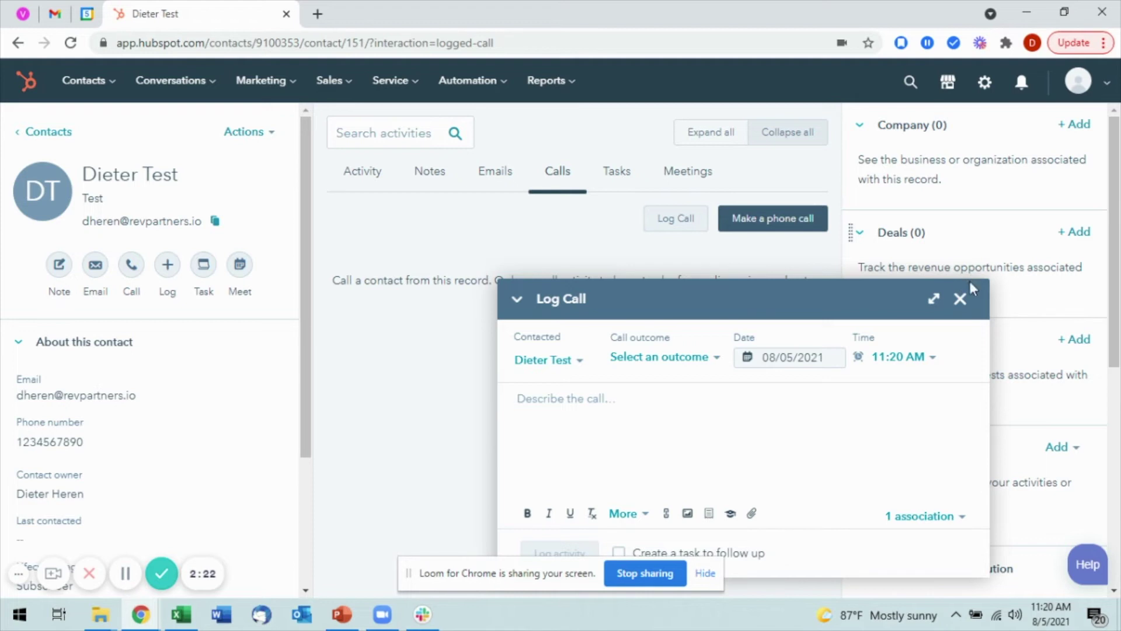
left_click(961, 299)
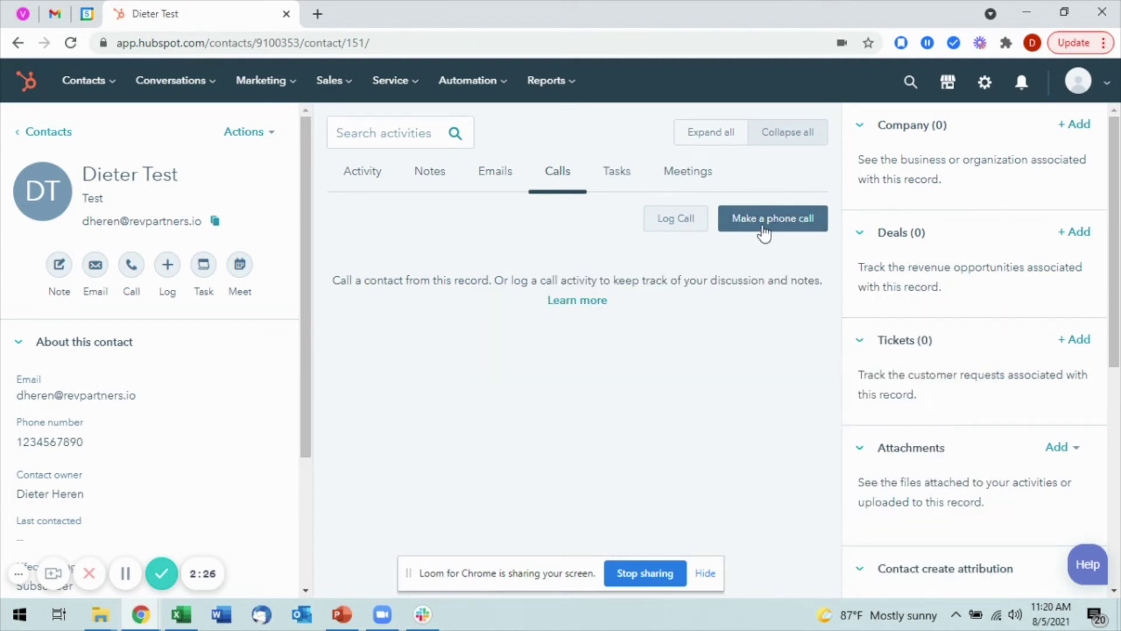
- Start a new task for the contact with the title "Test"
left_click(616, 173)
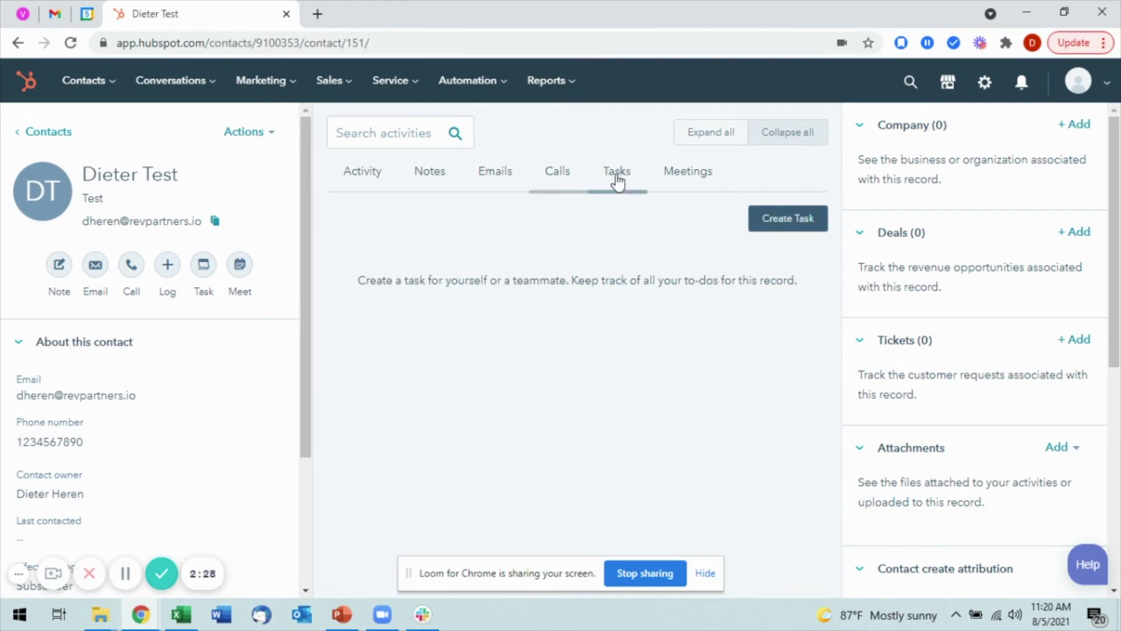
left_click(792, 223)
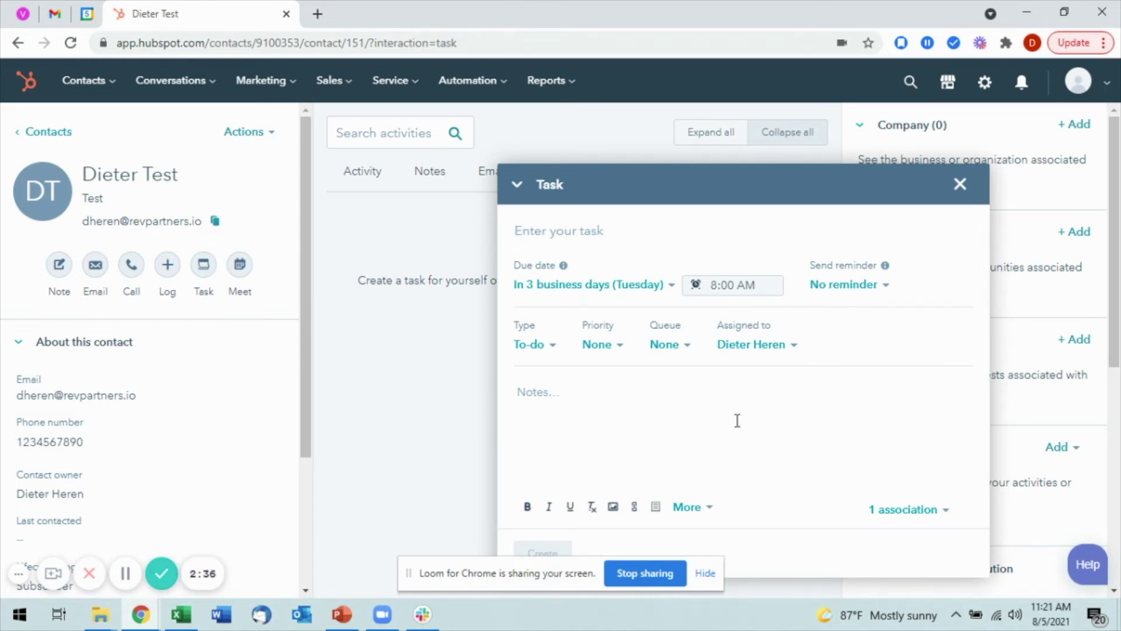
type("Test")
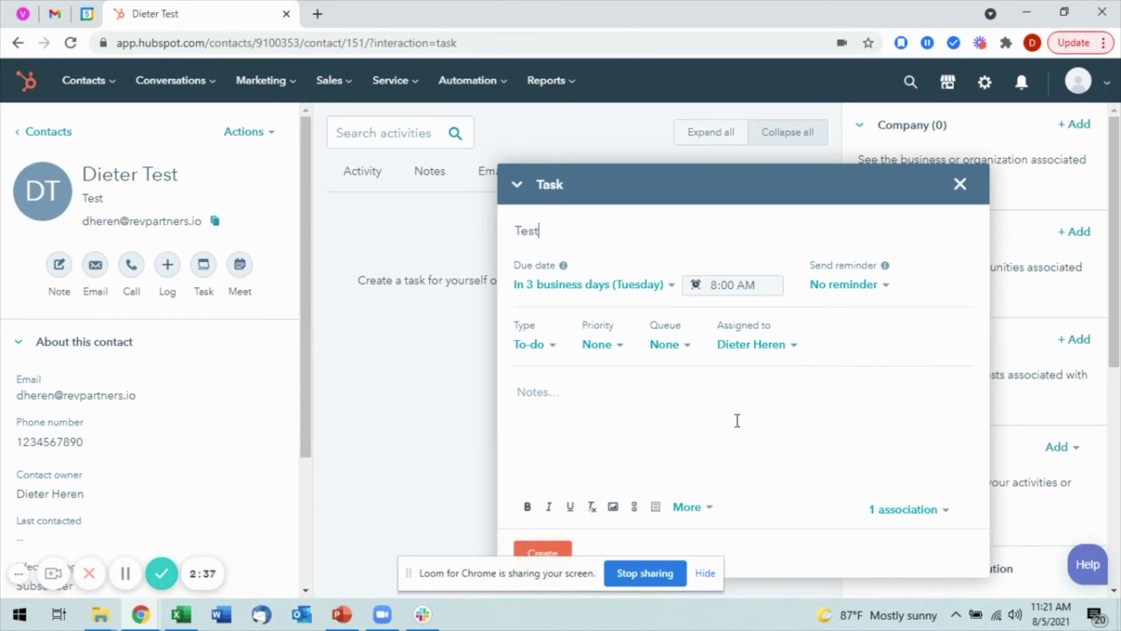
- Review the due date choices and the reminder choices available for the new task
left_click(593, 285)
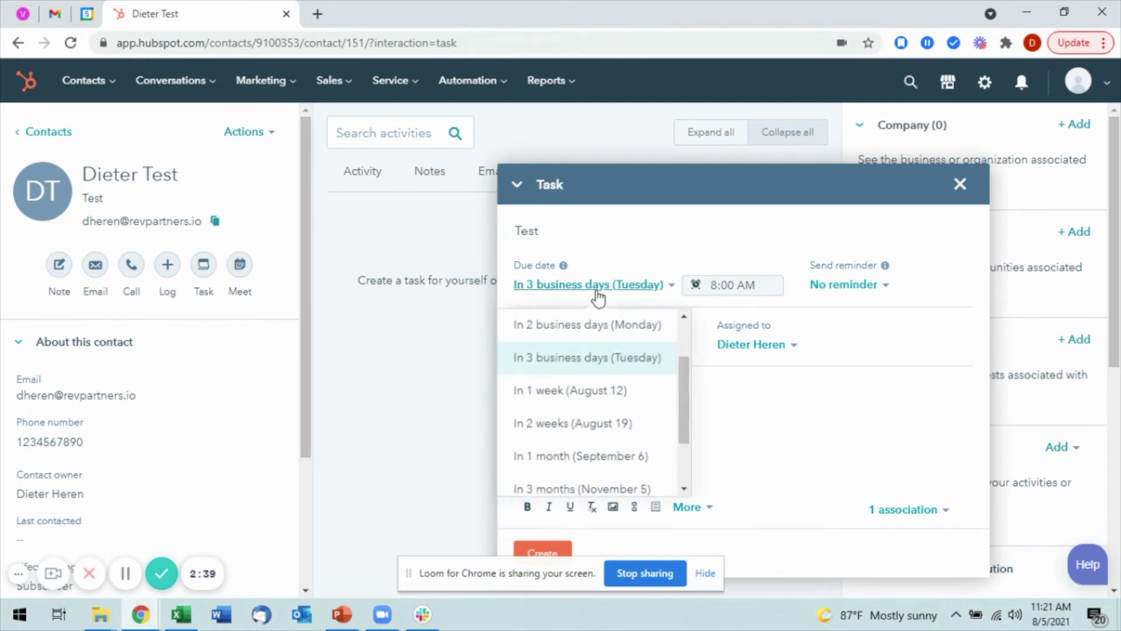
left_click(814, 408)
left_click(862, 286)
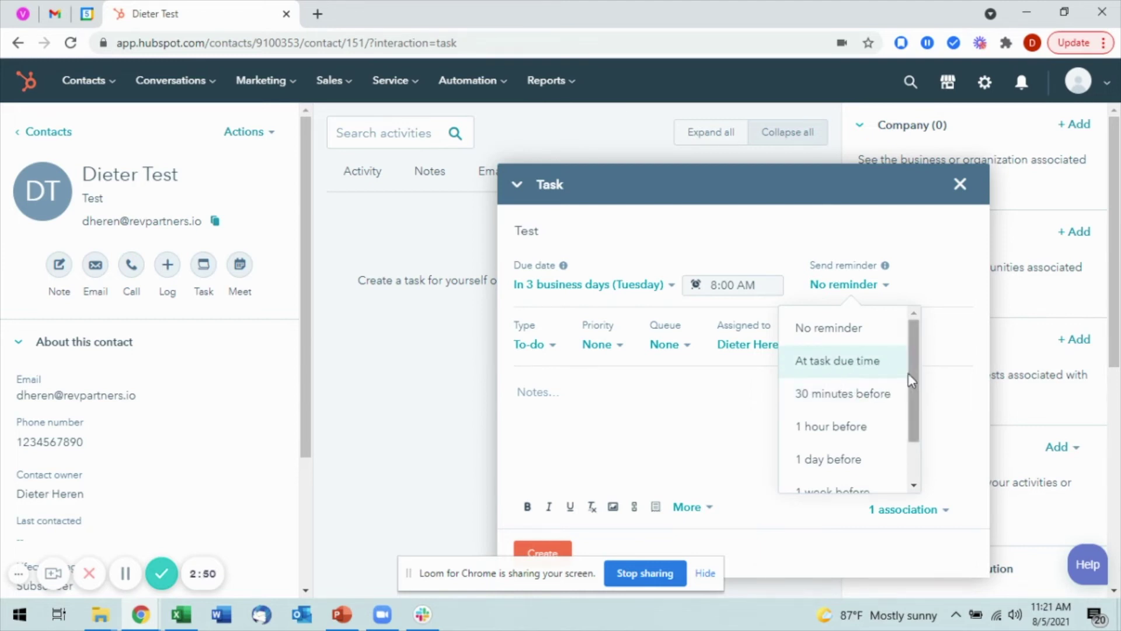
left_click(872, 340)
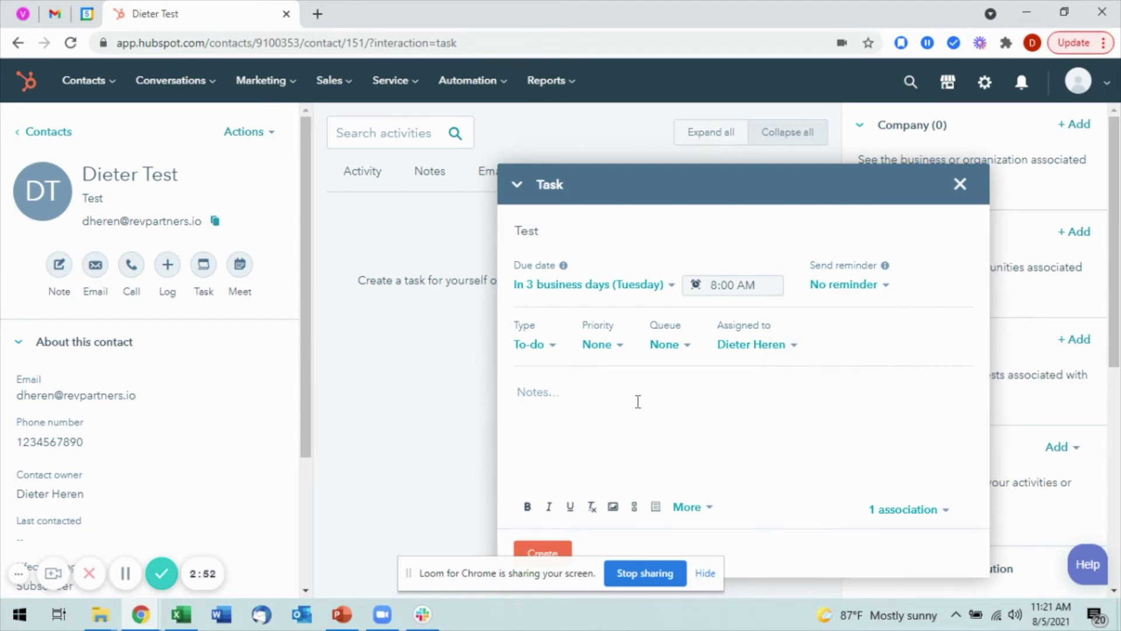
- Review the new task's type, priority, queue and assignee options
left_click(548, 343)
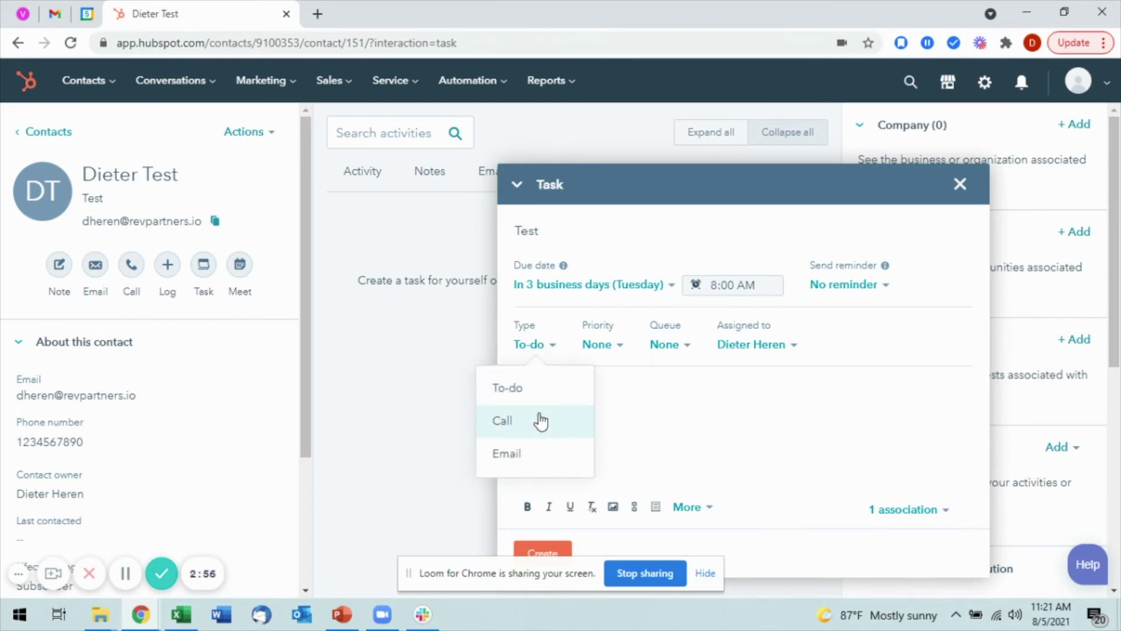
left_click(607, 347)
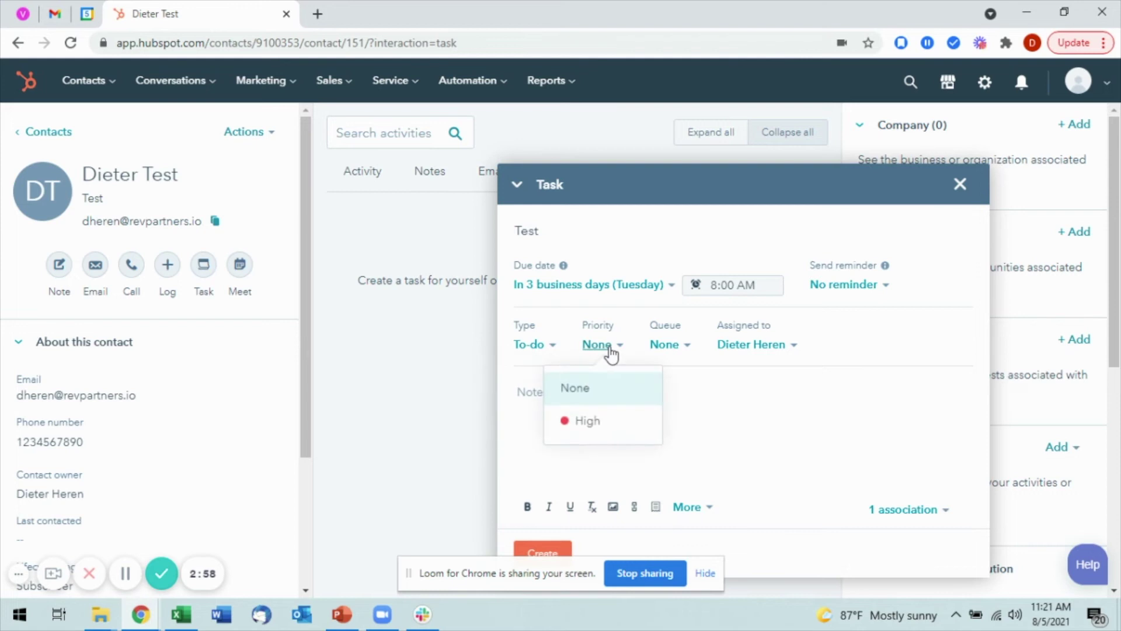
left_click(675, 348)
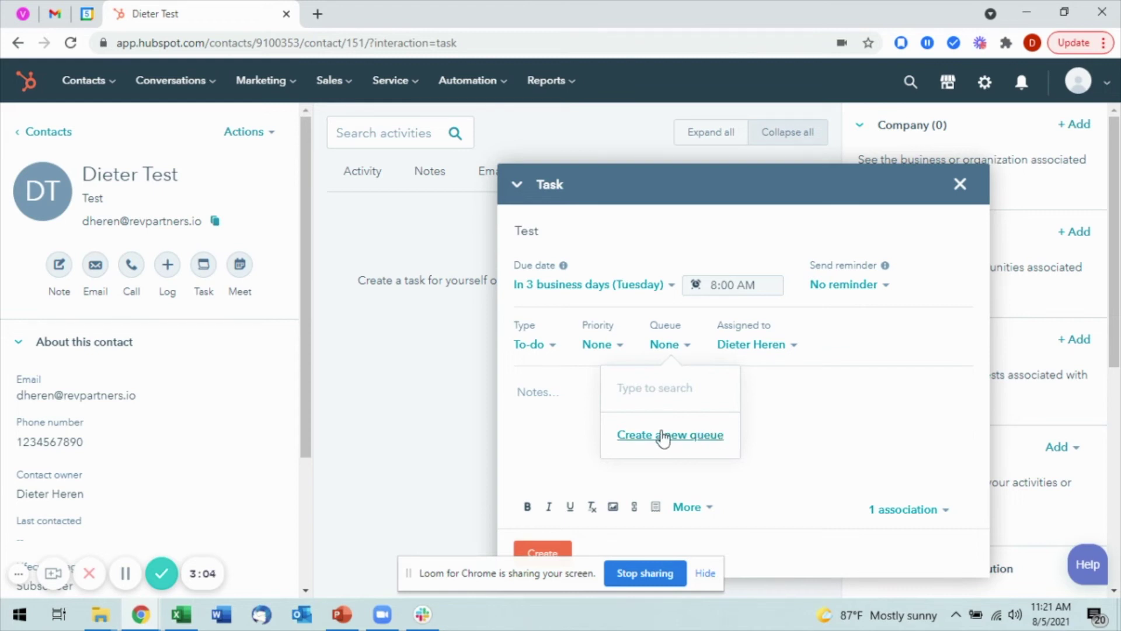
left_click(792, 402)
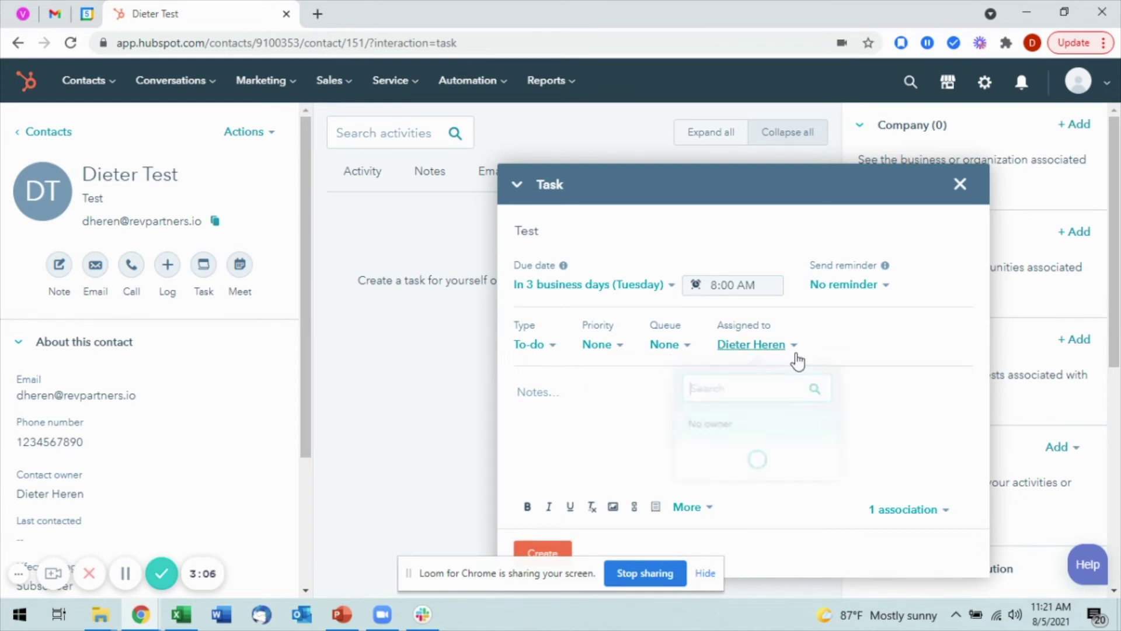
left_click(796, 350)
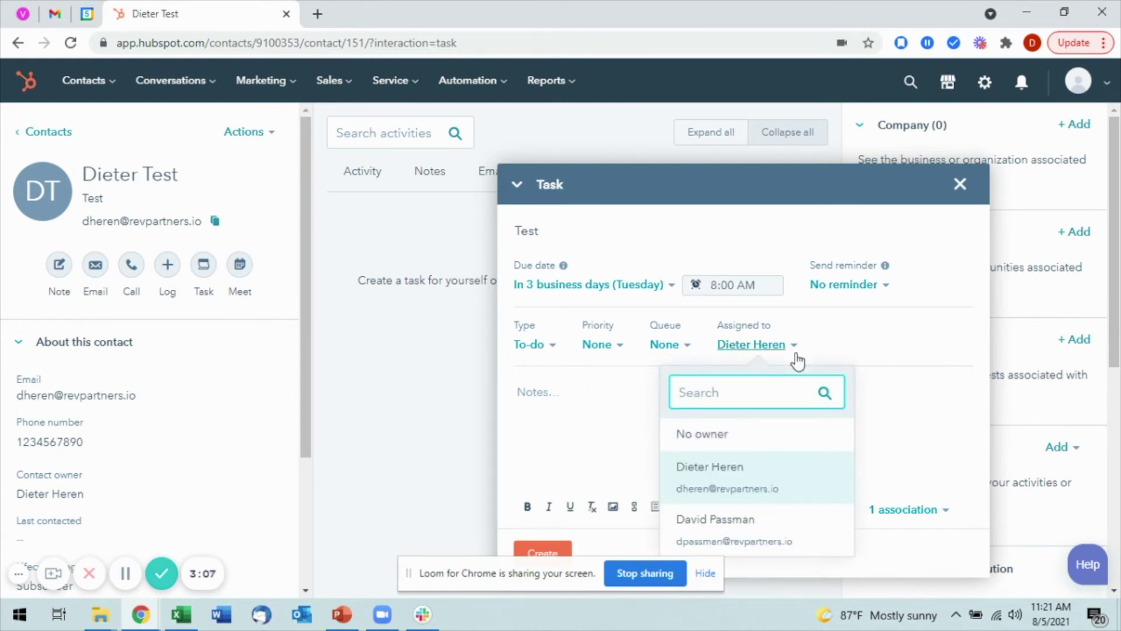
- Enter "Test" as the task's notes and create the task
left_click(581, 426)
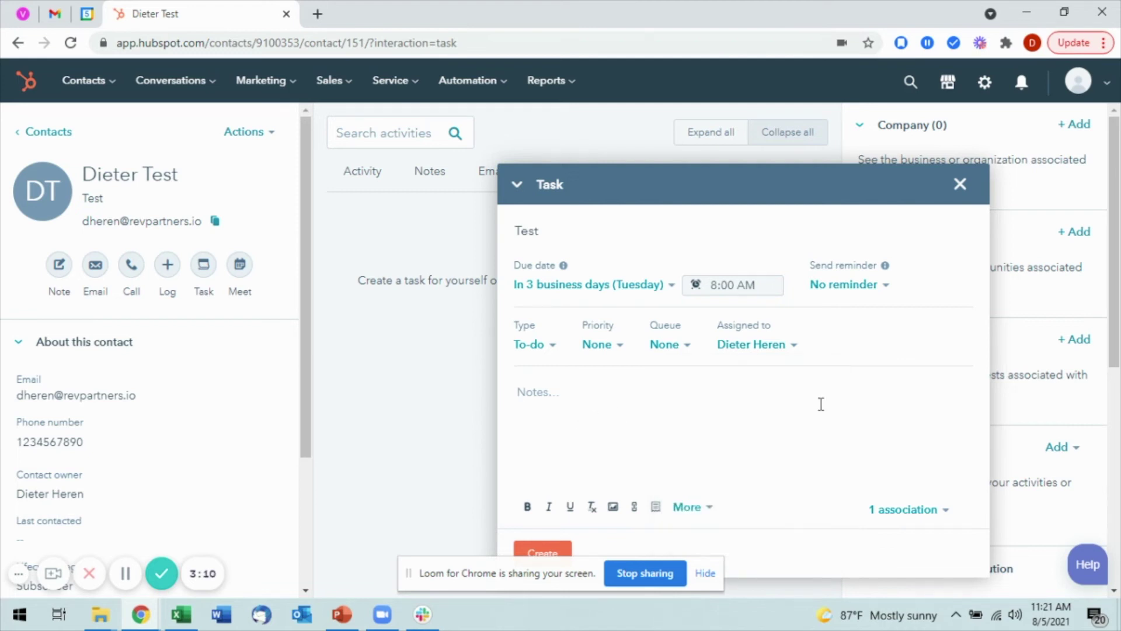
type("Test")
left_click(538, 550)
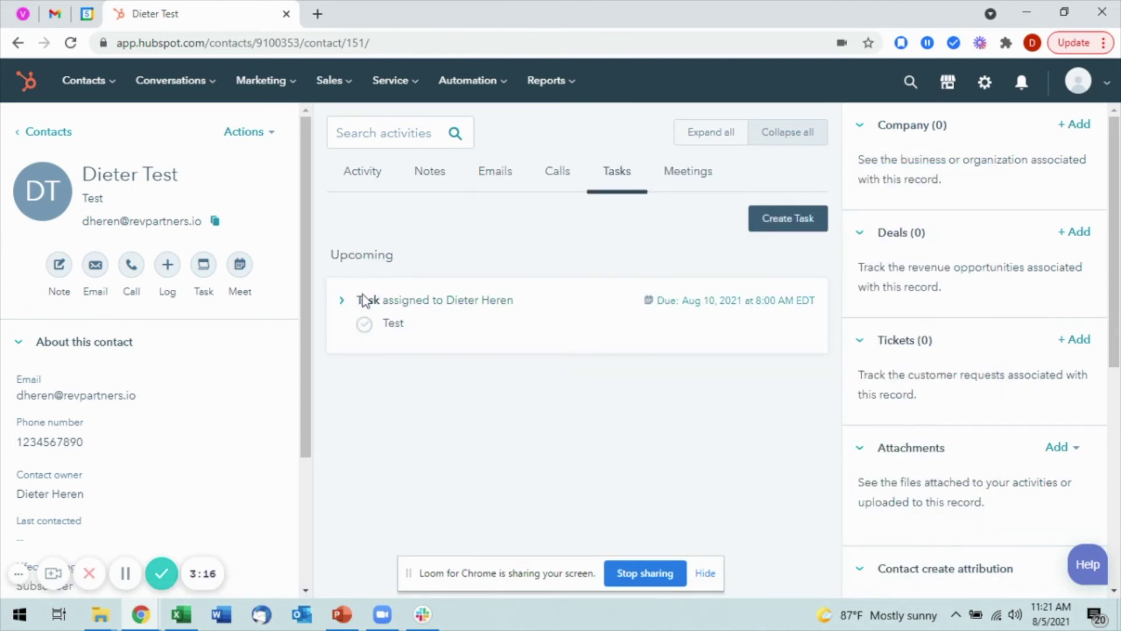
- Expand the upcoming "Test" task to review its details and the actions available for it
left_click(343, 302)
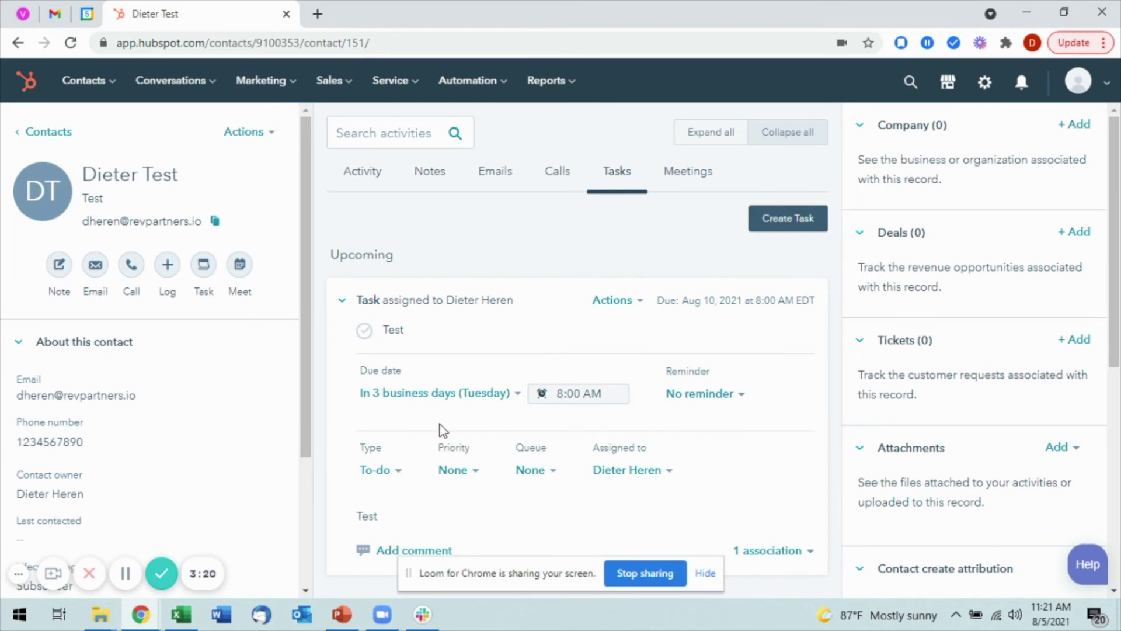
left_click(601, 303)
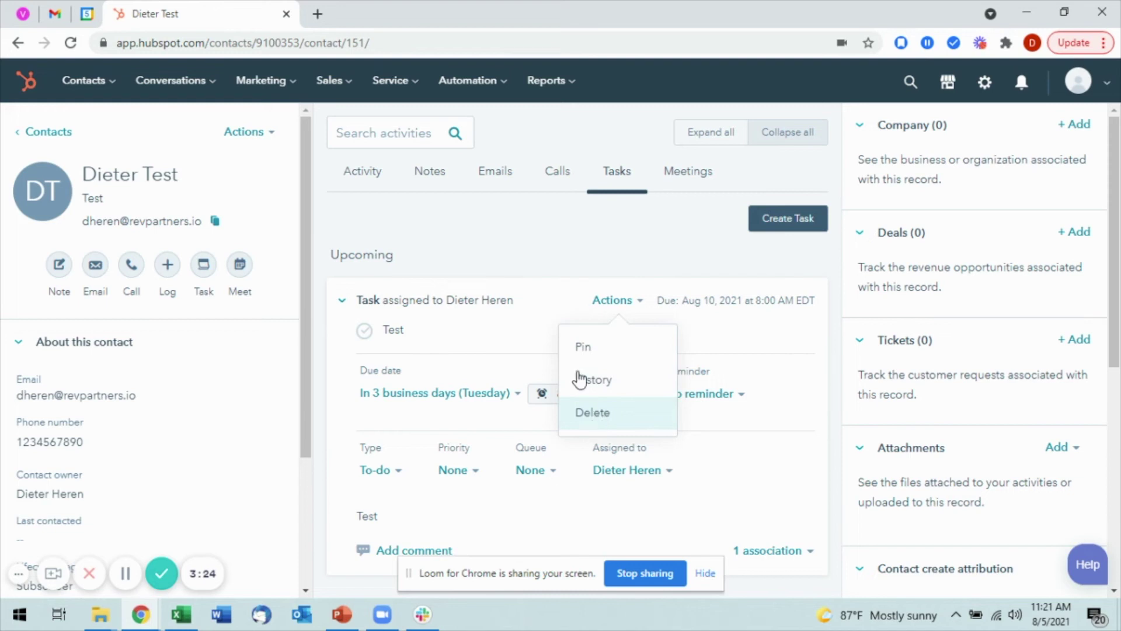
left_click(549, 273)
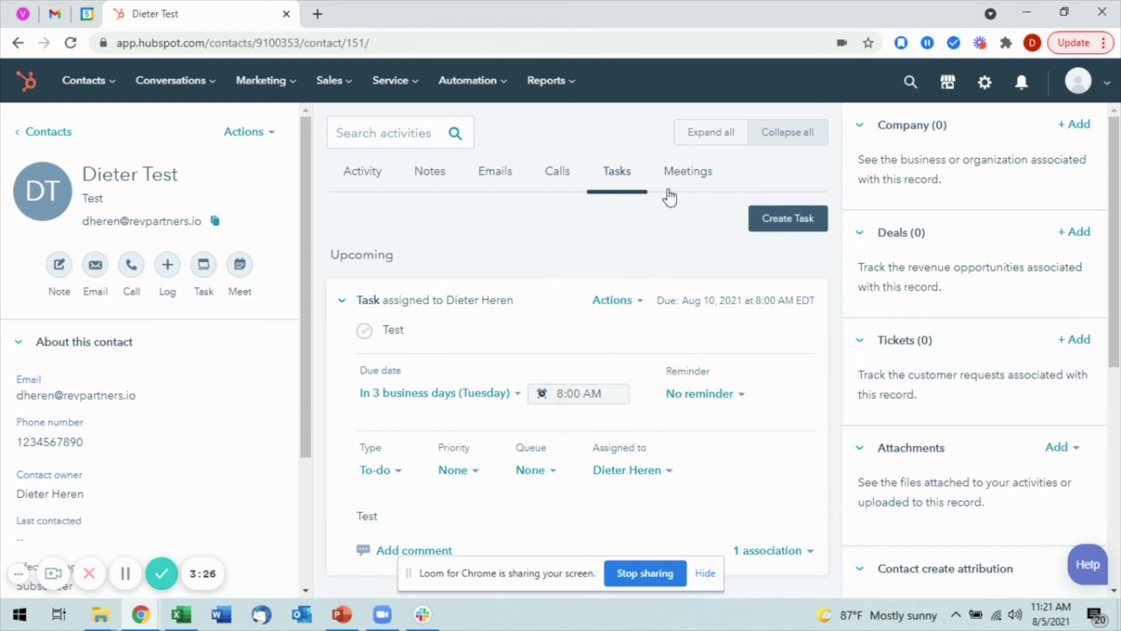
- View the contact's meetings and inspect the meeting logging form's outcome options, leaving it without logging anything
left_click(693, 178)
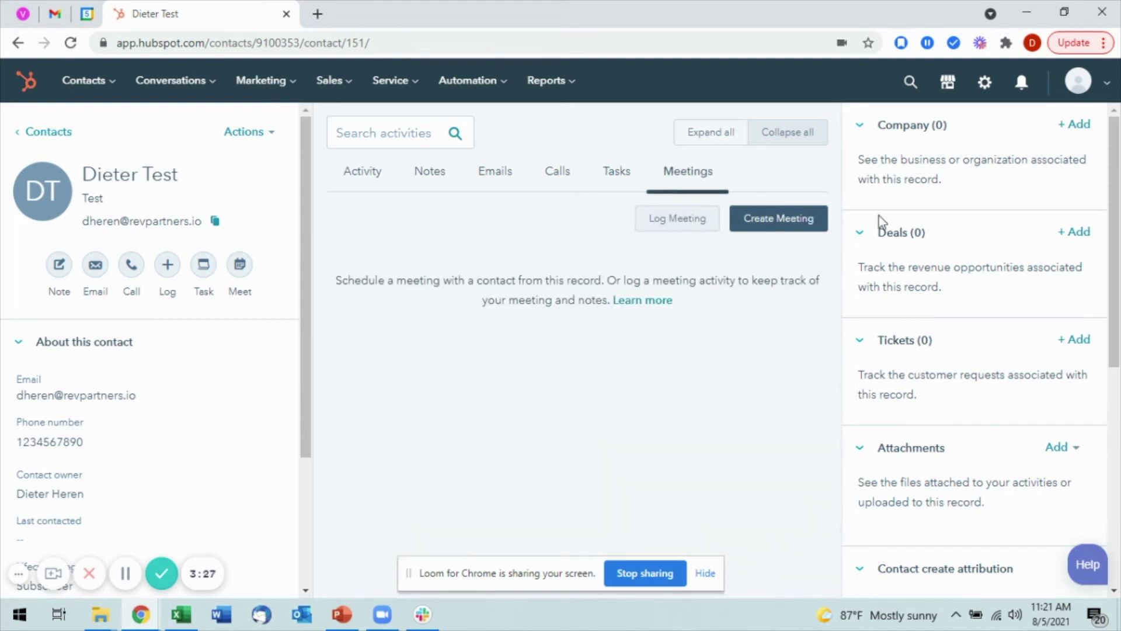
left_click(674, 222)
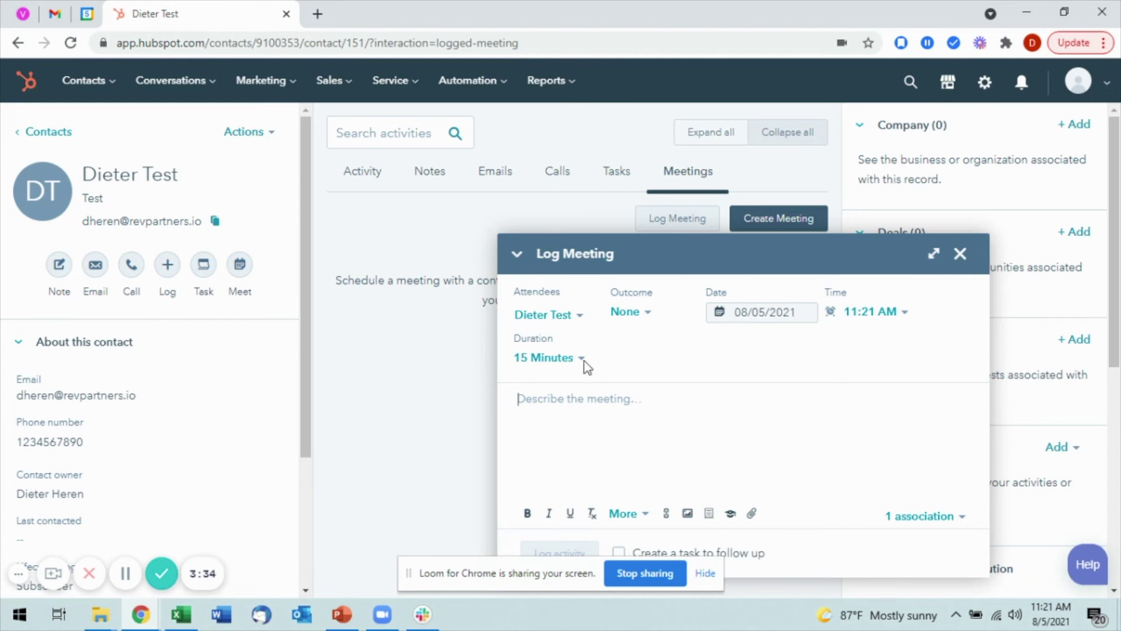
left_click(642, 313)
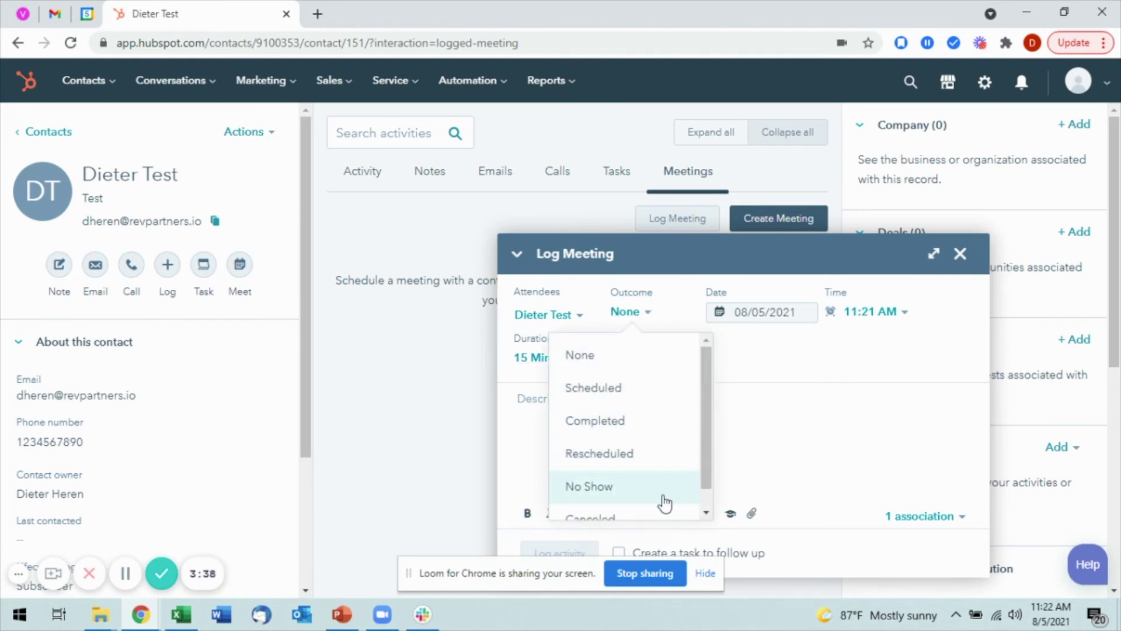
left_click(835, 412)
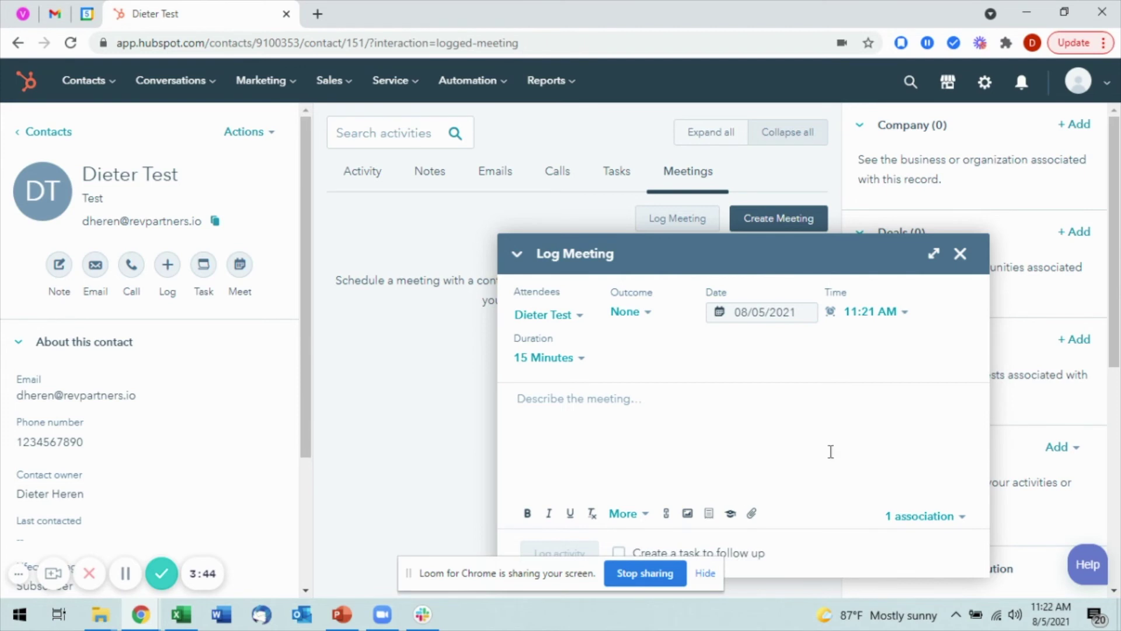
left_click(960, 253)
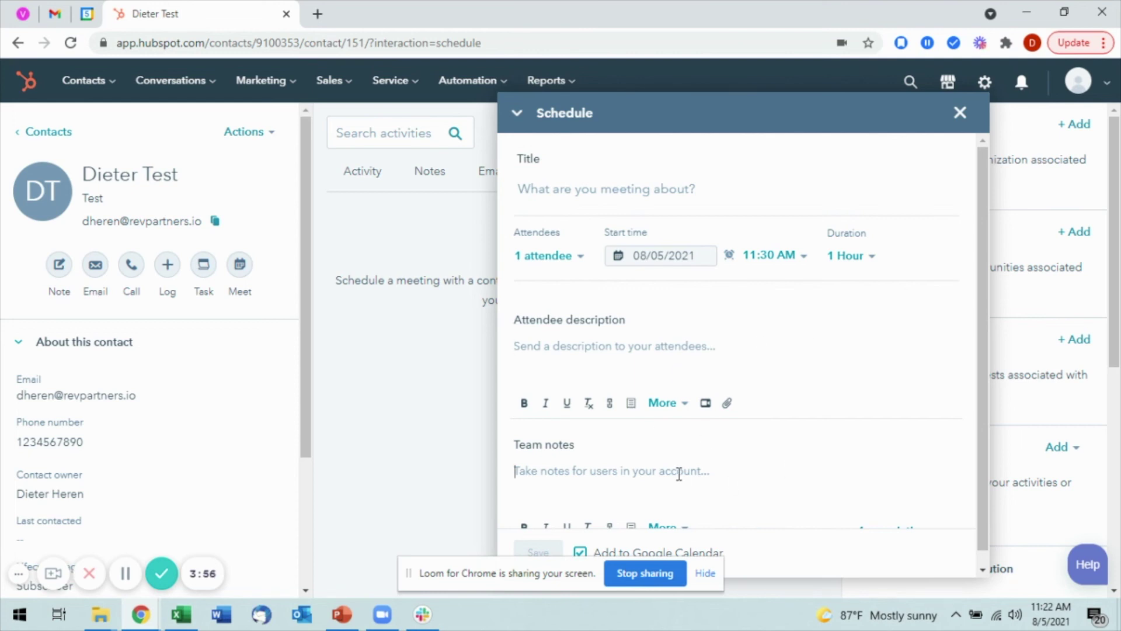
- Inspect the meeting scheduling form down to its Google Calendar option, leaving it without scheduling anything
scroll(845, 472, "down", 1)
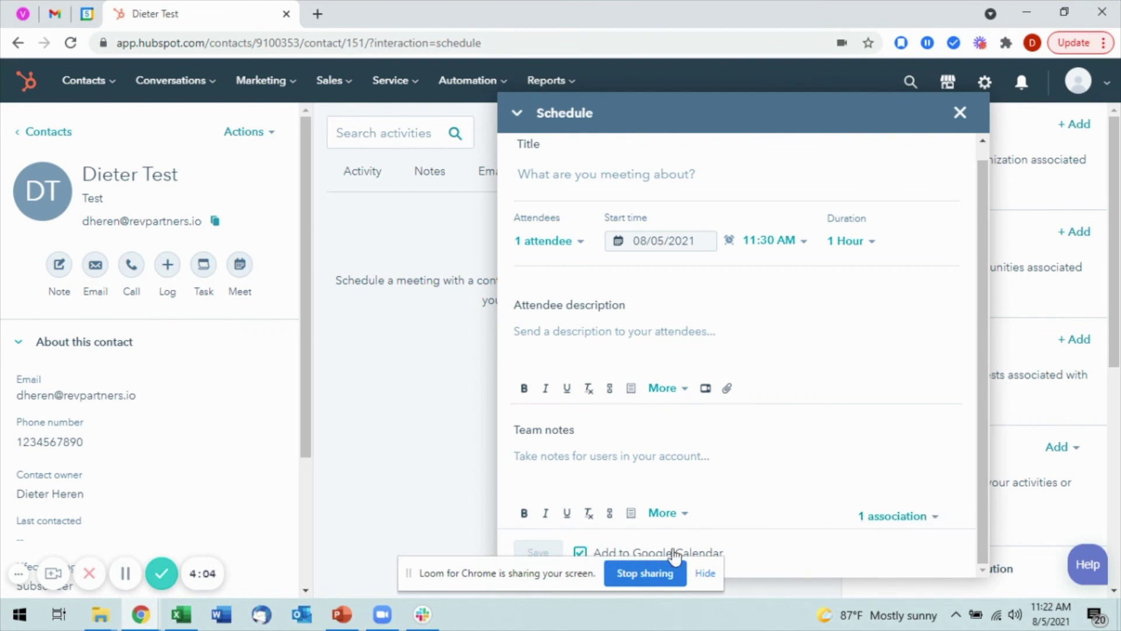
left_click(580, 552)
left_click(961, 112)
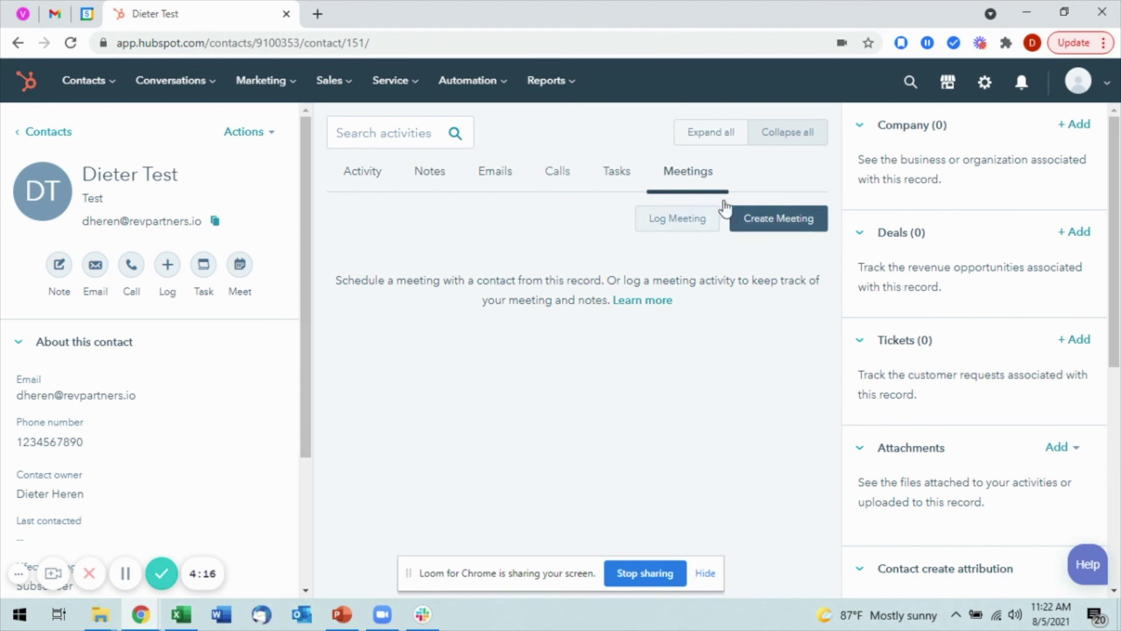
- Revisit the contact's calls and emails, and look through the full activity timeline with the task and note entries
left_click(561, 182)
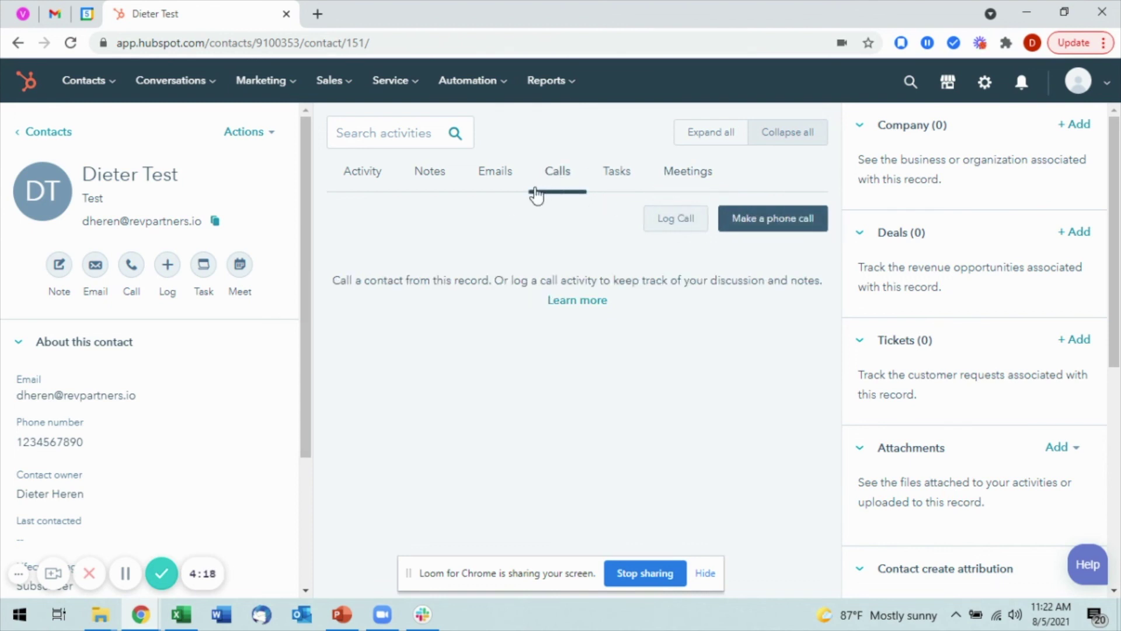
left_click(495, 170)
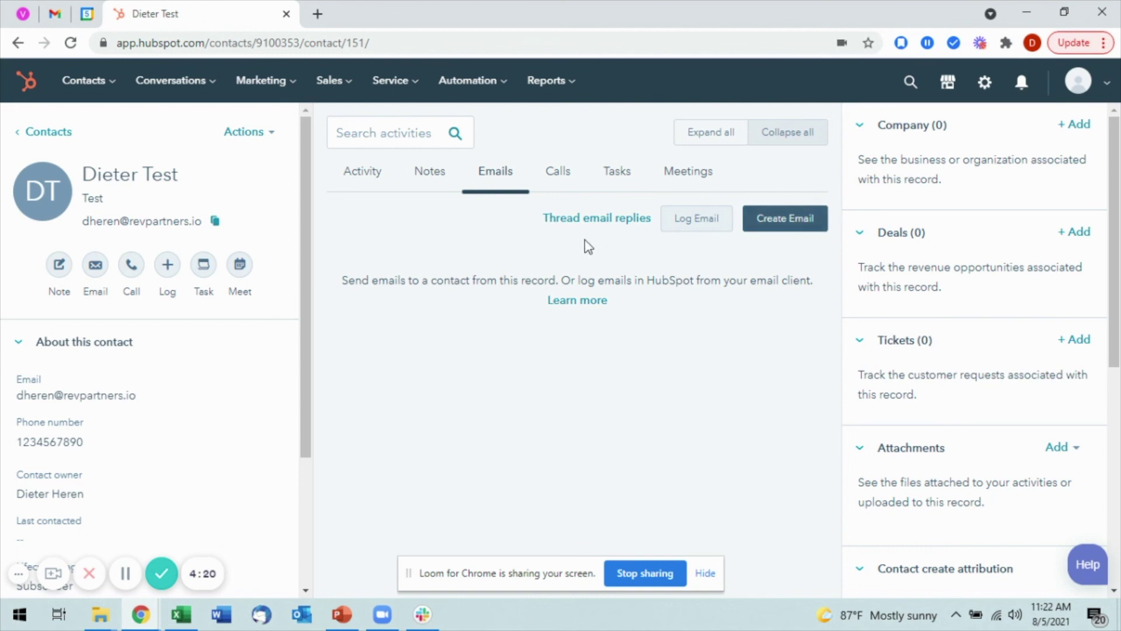
left_click(359, 181)
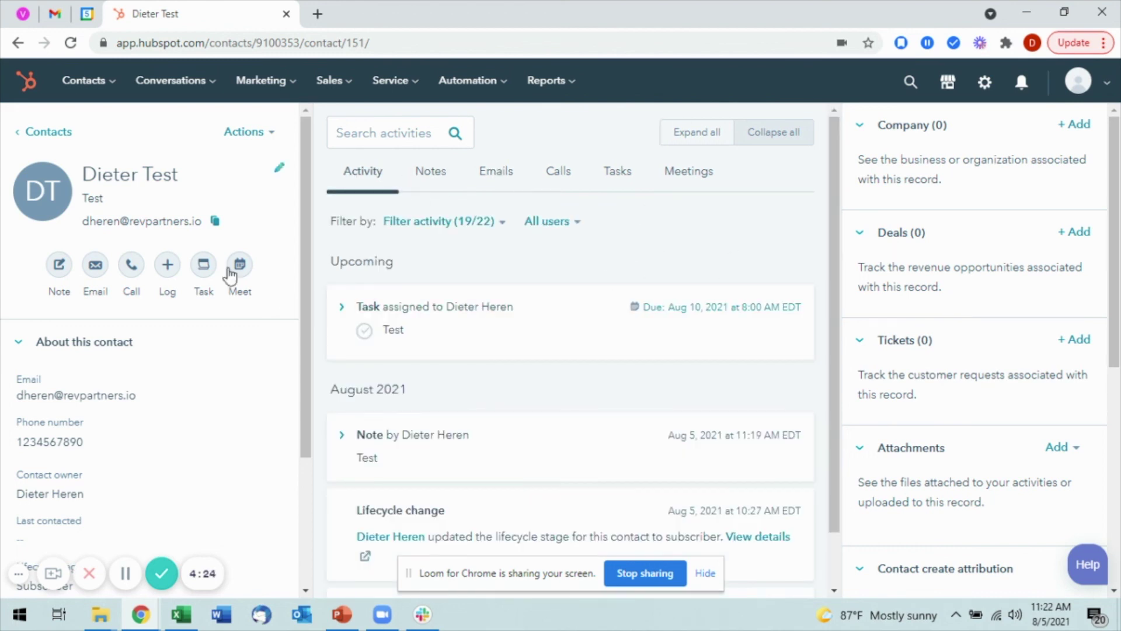
scroll(560, 383, "down", 1)
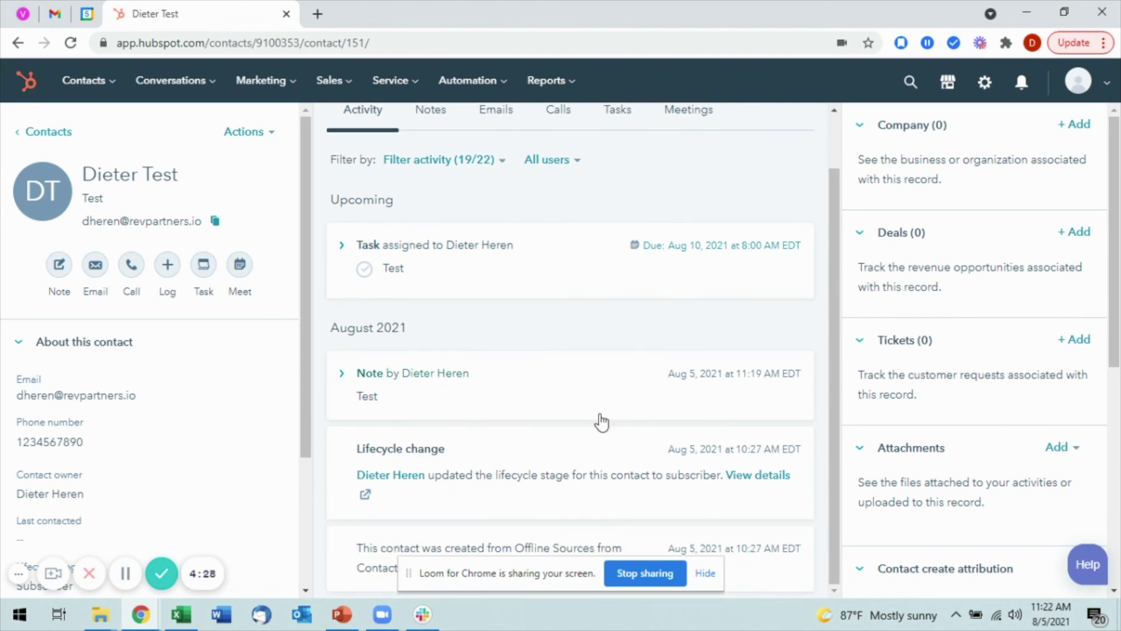
scroll(530, 417, "up", 1)
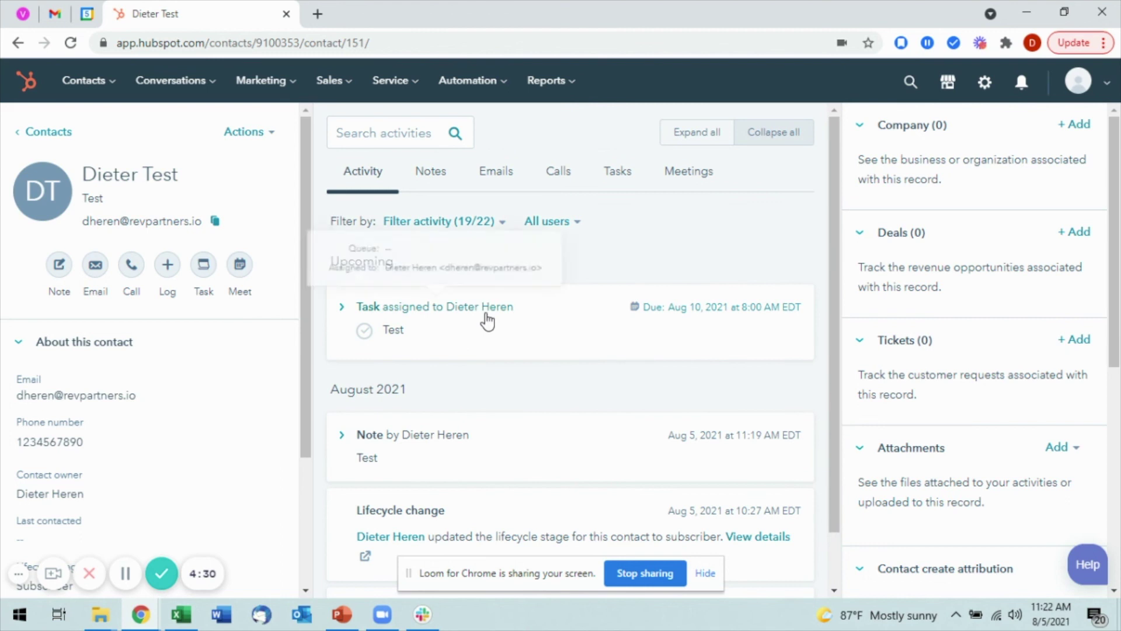